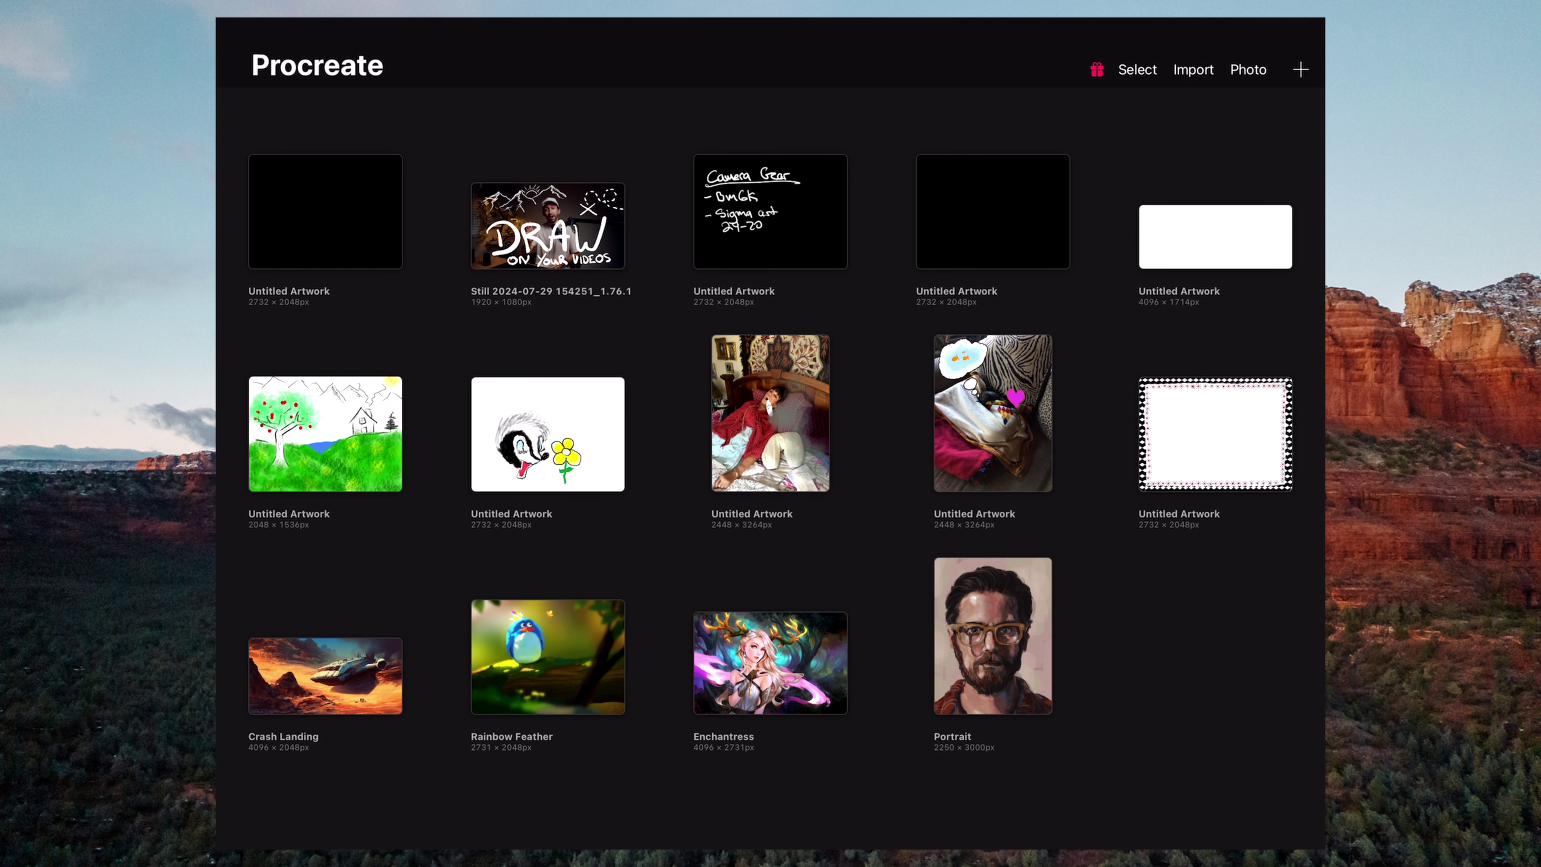
Create a new Screen Size canvas and change its background colour from white to black.
{"action": "left_click", "coordinate": [1300, 69]}
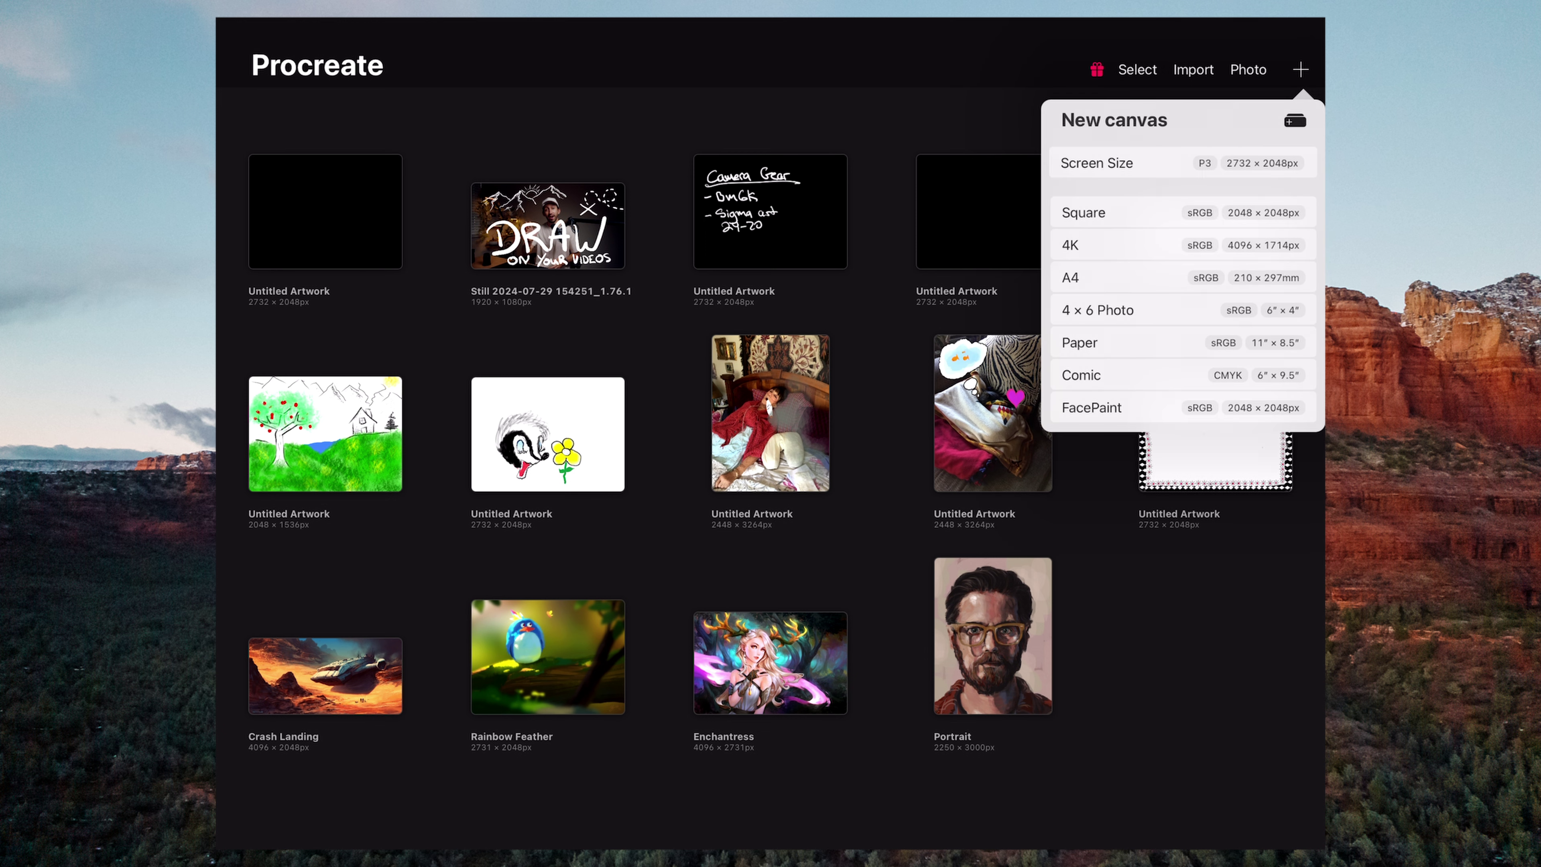
{"action": "left_click", "coordinate": [1096, 163]}
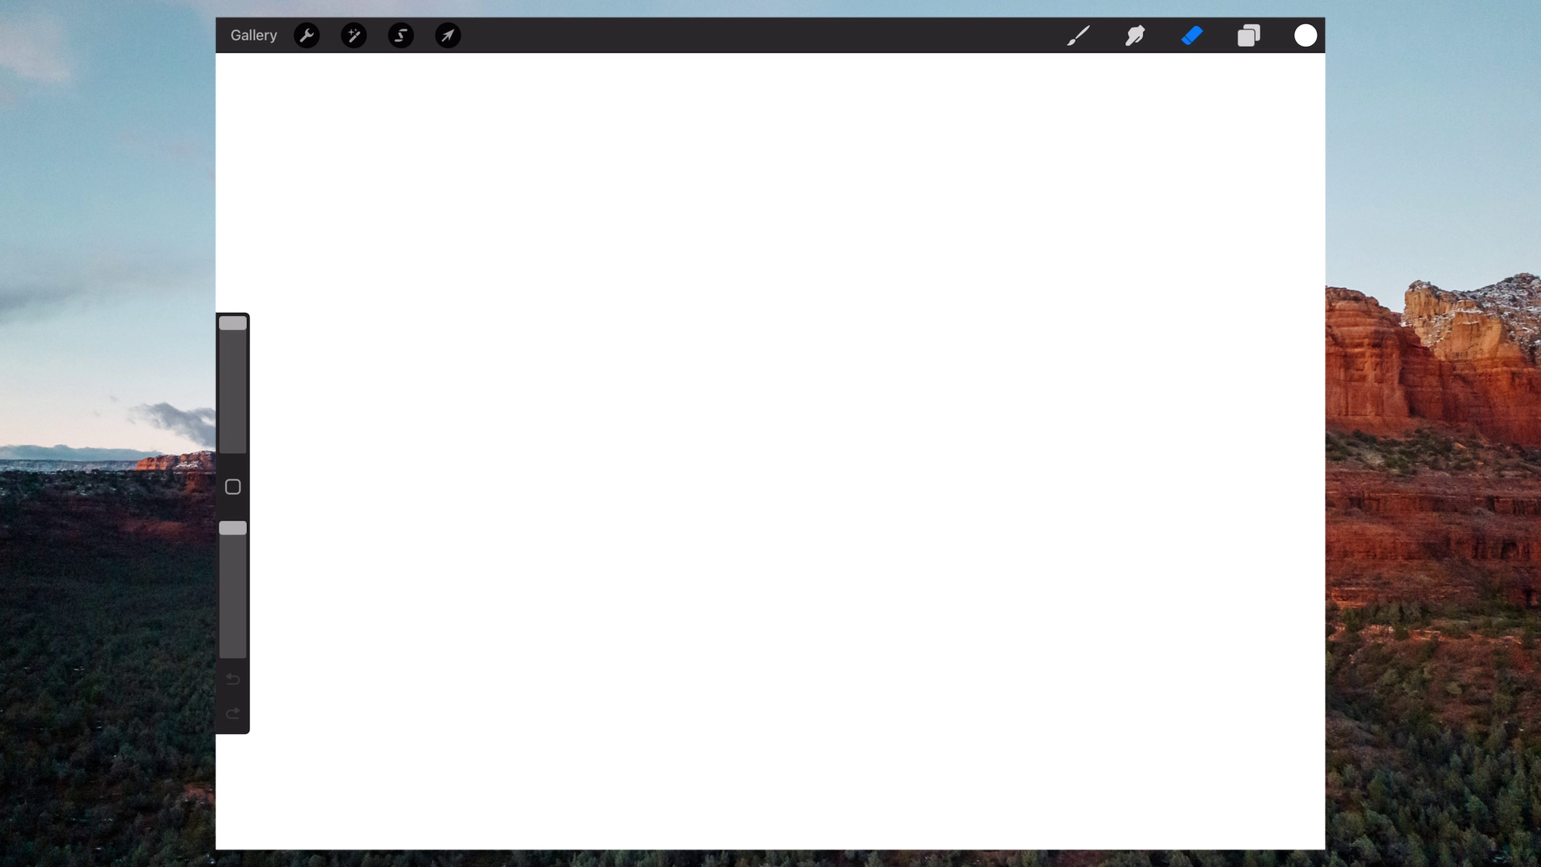
{"action": "left_click", "coordinate": [1248, 35]}
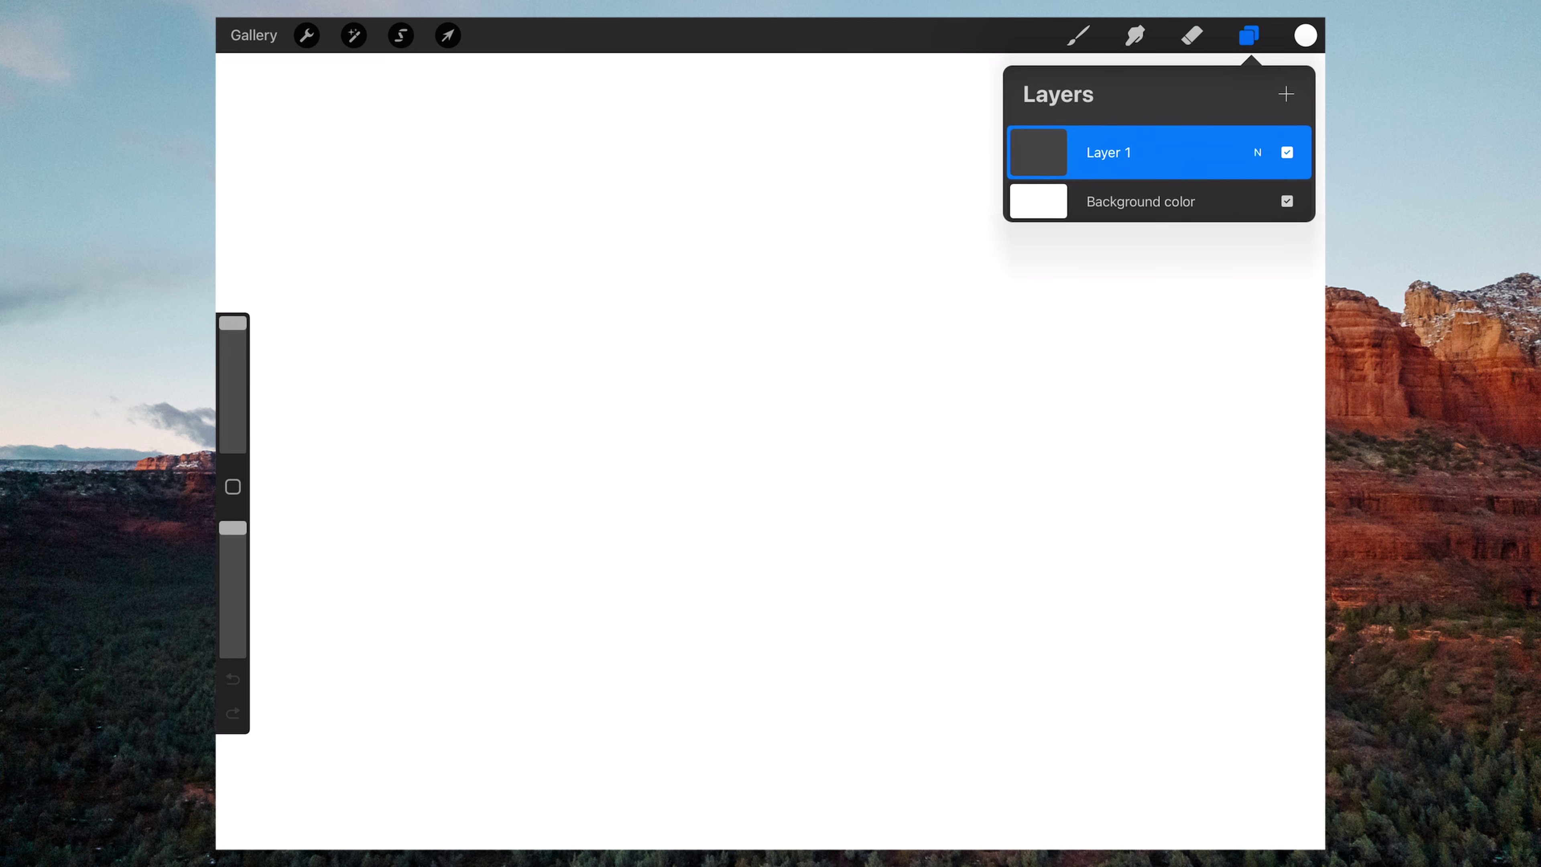
{"action": "left_click", "coordinate": [1140, 198]}
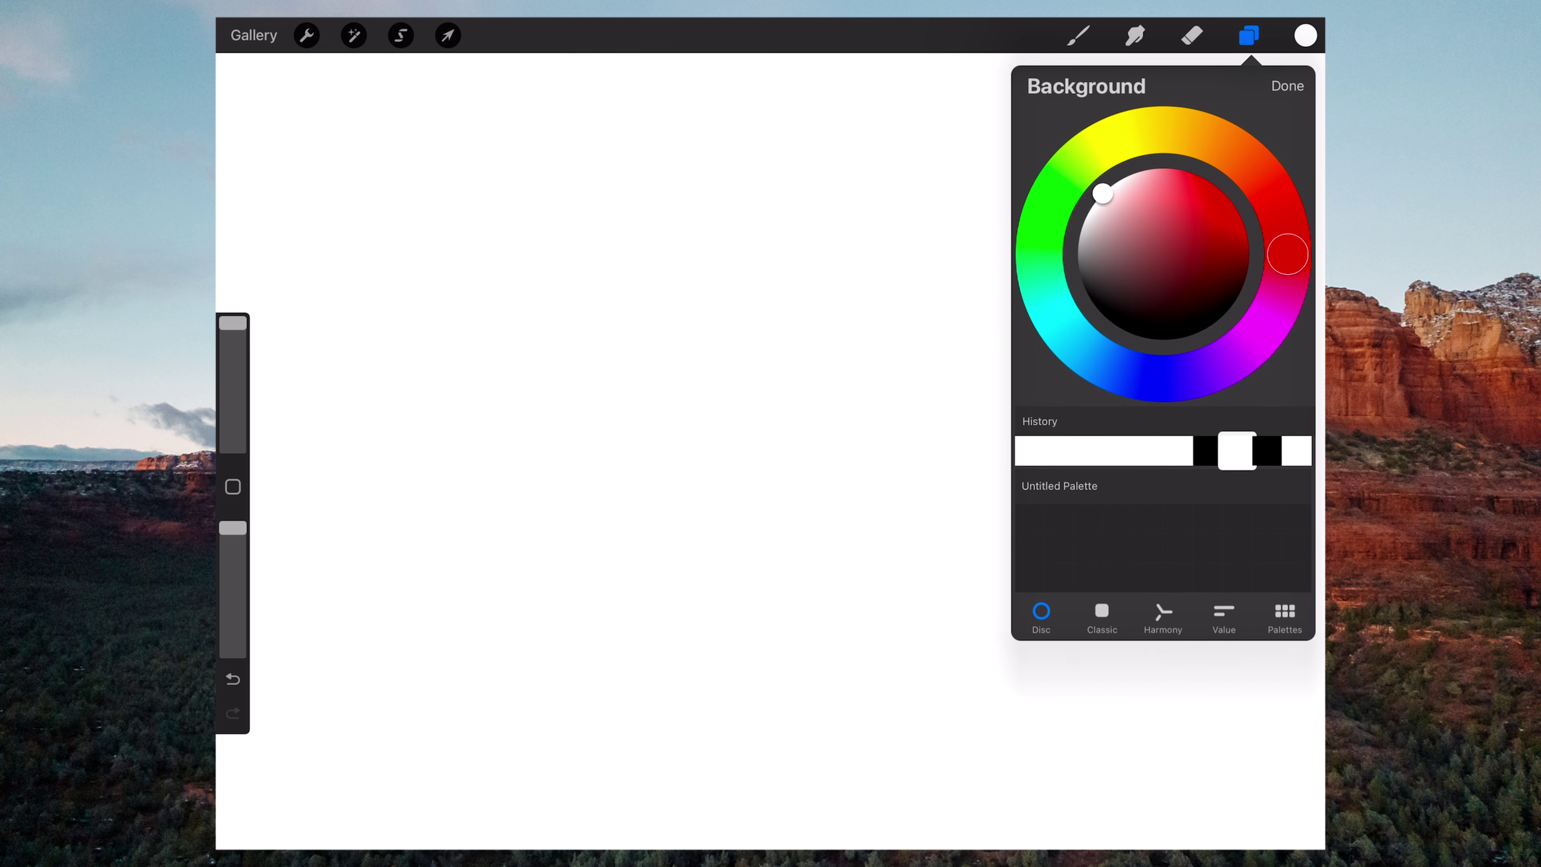
{"action": "left_click", "coordinate": [1238, 450]}
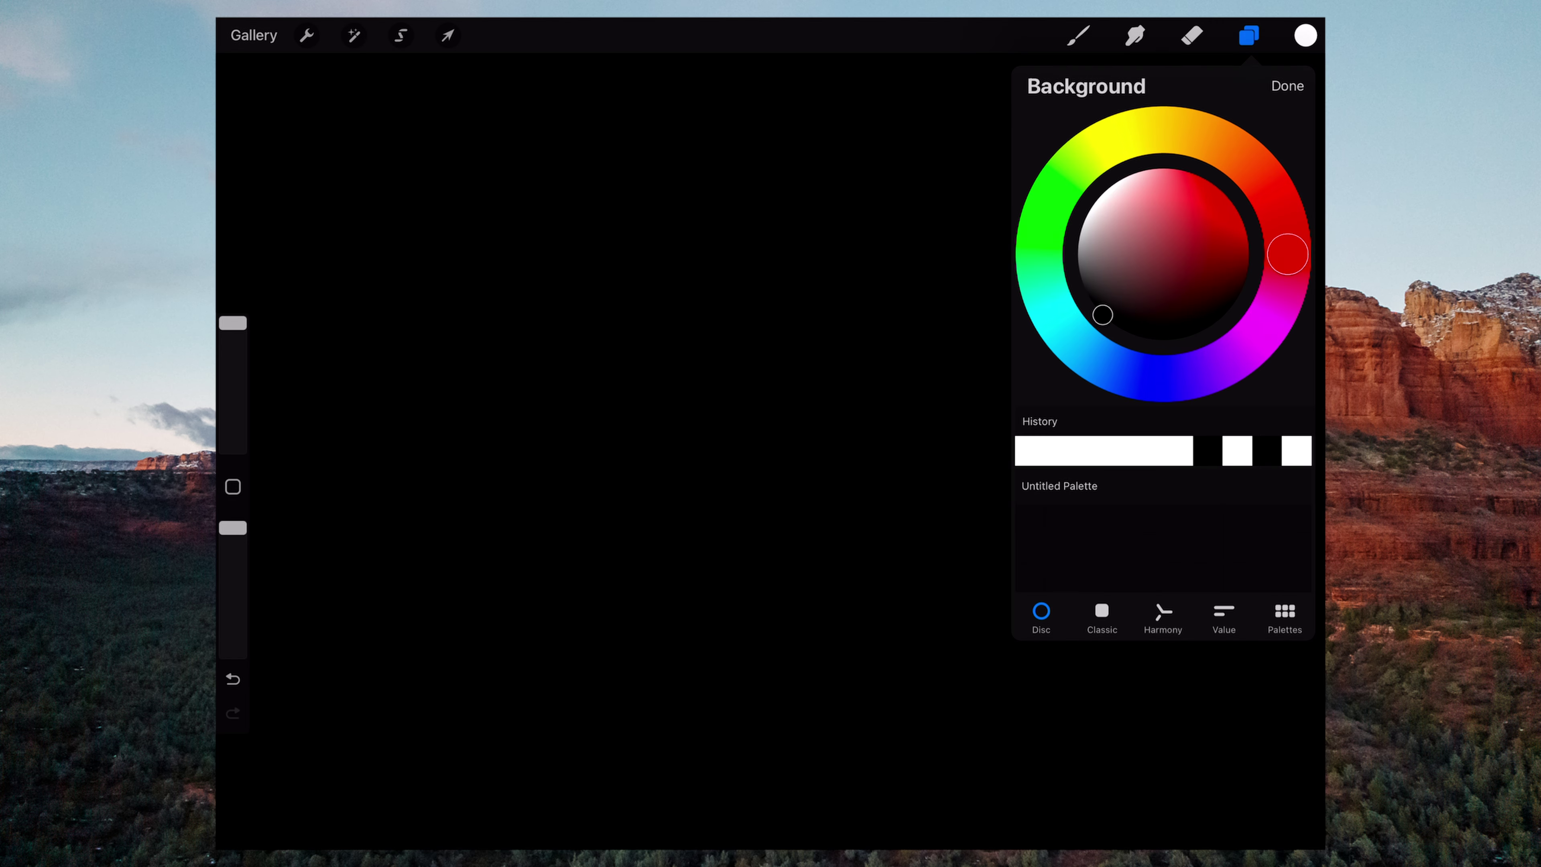
Hand-letter 'Stand' with 'Out' below it in white on Layer 1.
{"action": "key", "text": "b"}
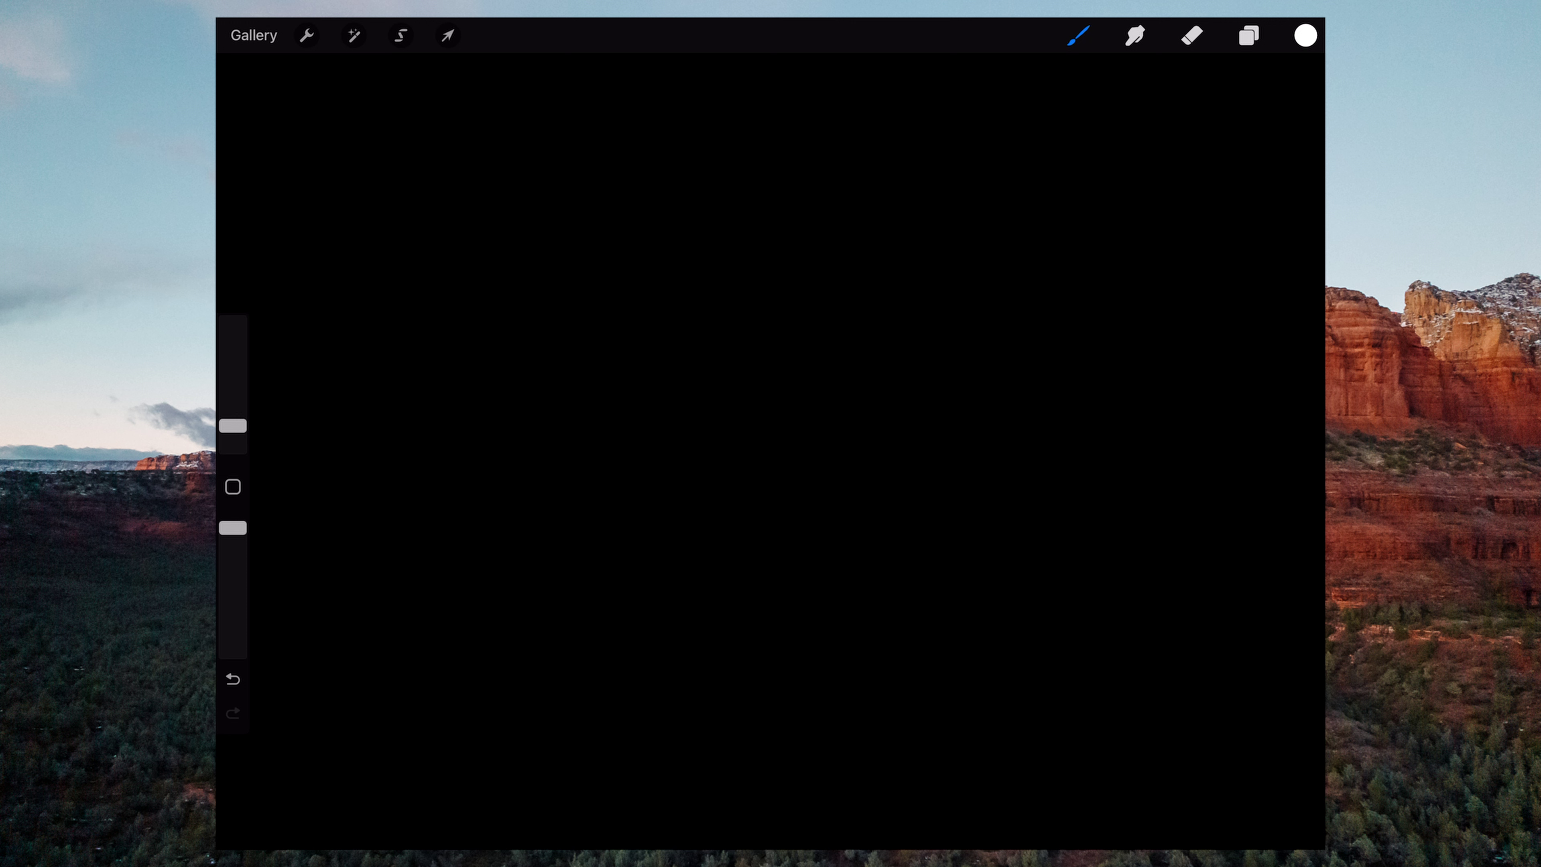
{"action": "left_click_drag", "start_coordinate": [609, 318], "coordinate": [579, 383]}
{"action": "mouse_move", "coordinate": [647, 294]}
{"action": "left_mouse_down"}
{"action": "mouse_move", "coordinate": [668, 415]}
{"action": "mouse_move", "coordinate": [700, 352]}
{"action": "left_mouse_up"}
{"action": "mouse_move", "coordinate": [738, 350]}
{"action": "left_mouse_down"}
{"action": "mouse_move", "coordinate": [772, 404]}
{"action": "mouse_move", "coordinate": [793, 371]}
{"action": "mouse_move", "coordinate": [840, 397]}
{"action": "mouse_move", "coordinate": [917, 396]}
{"action": "left_mouse_up"}
{"action": "left_click_drag", "start_coordinate": [906, 252], "coordinate": [938, 408]}
{"action": "mouse_move", "coordinate": [609, 528]}
{"action": "left_mouse_down"}
{"action": "mouse_move", "coordinate": [726, 558]}
{"action": "mouse_move", "coordinate": [789, 557]}
{"action": "mouse_move", "coordinate": [810, 489]}
{"action": "mouse_move", "coordinate": [829, 553]}
{"action": "left_mouse_up"}
{"action": "left_click_drag", "start_coordinate": [798, 526], "coordinate": [880, 503]}
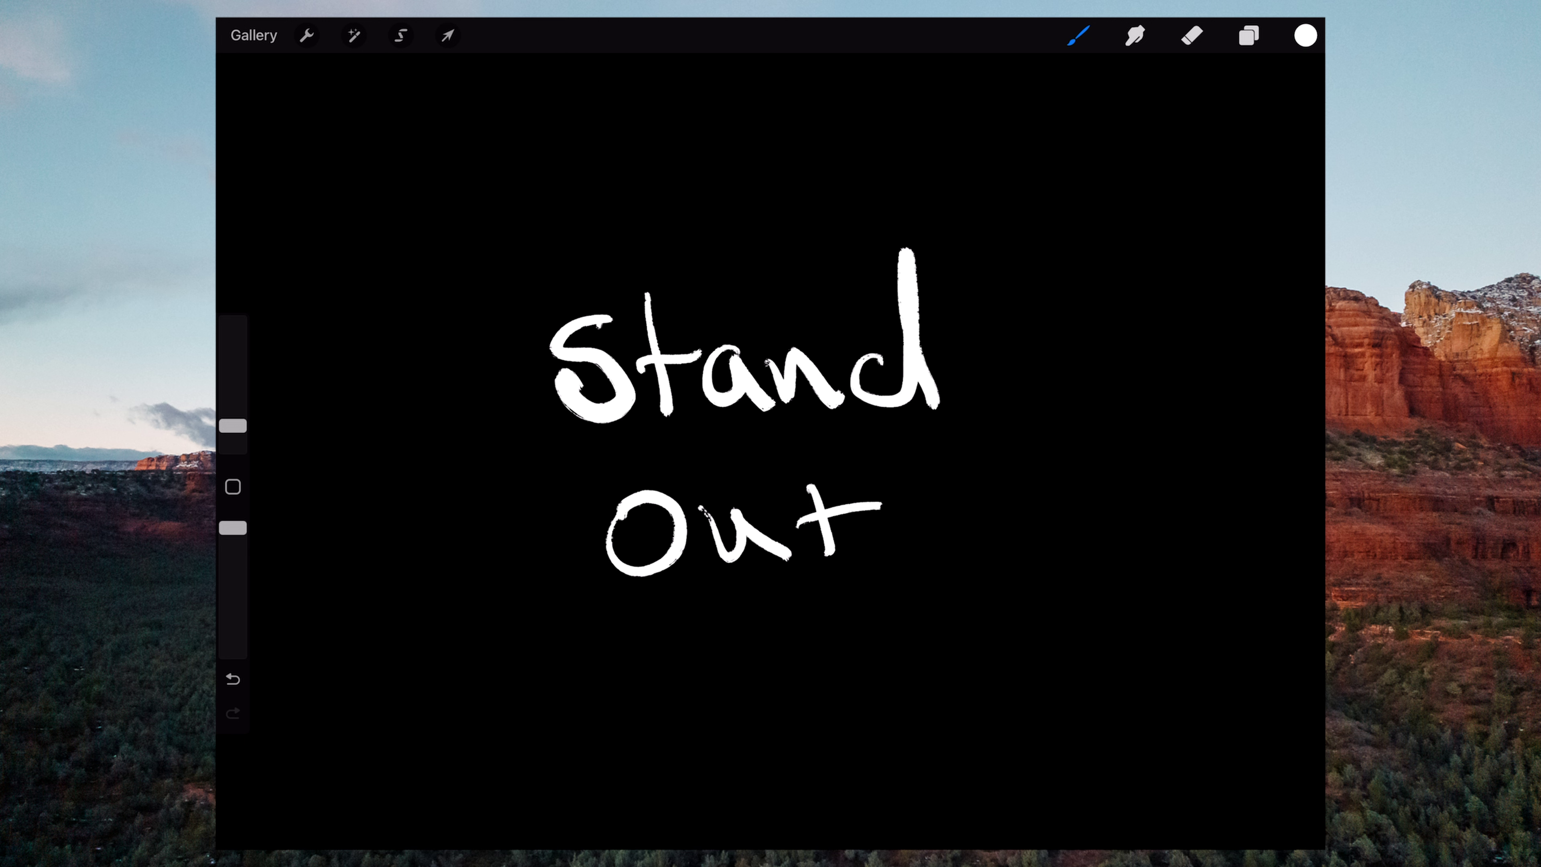
{"action": "left_click", "coordinate": [1248, 35]}
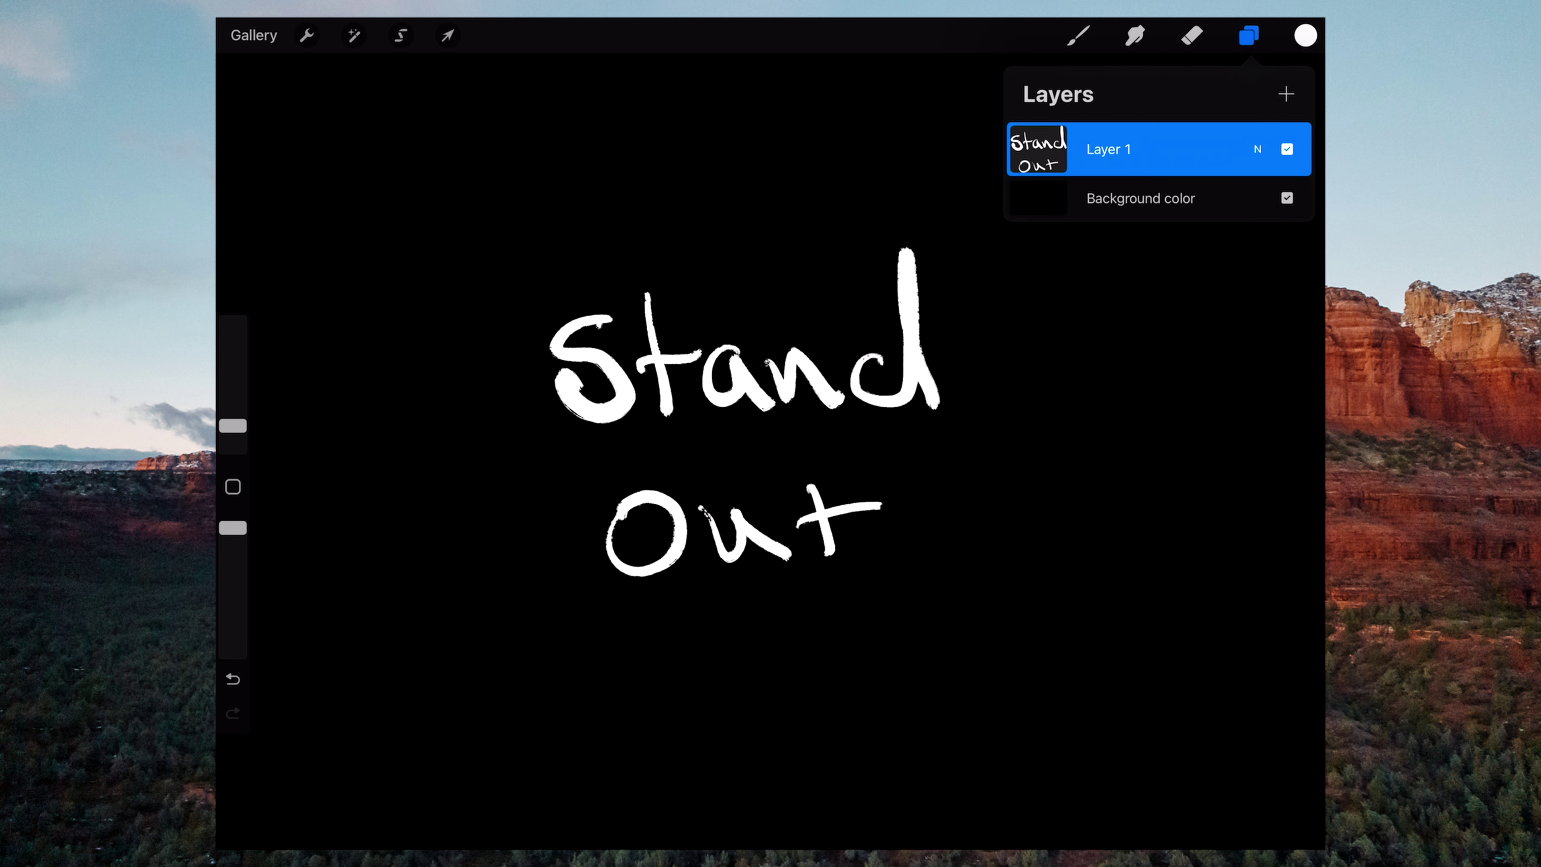
Add Layer 2 and retrace the 'Stand Out' letters to thicken them.
{"action": "left_click", "coordinate": [1286, 93]}
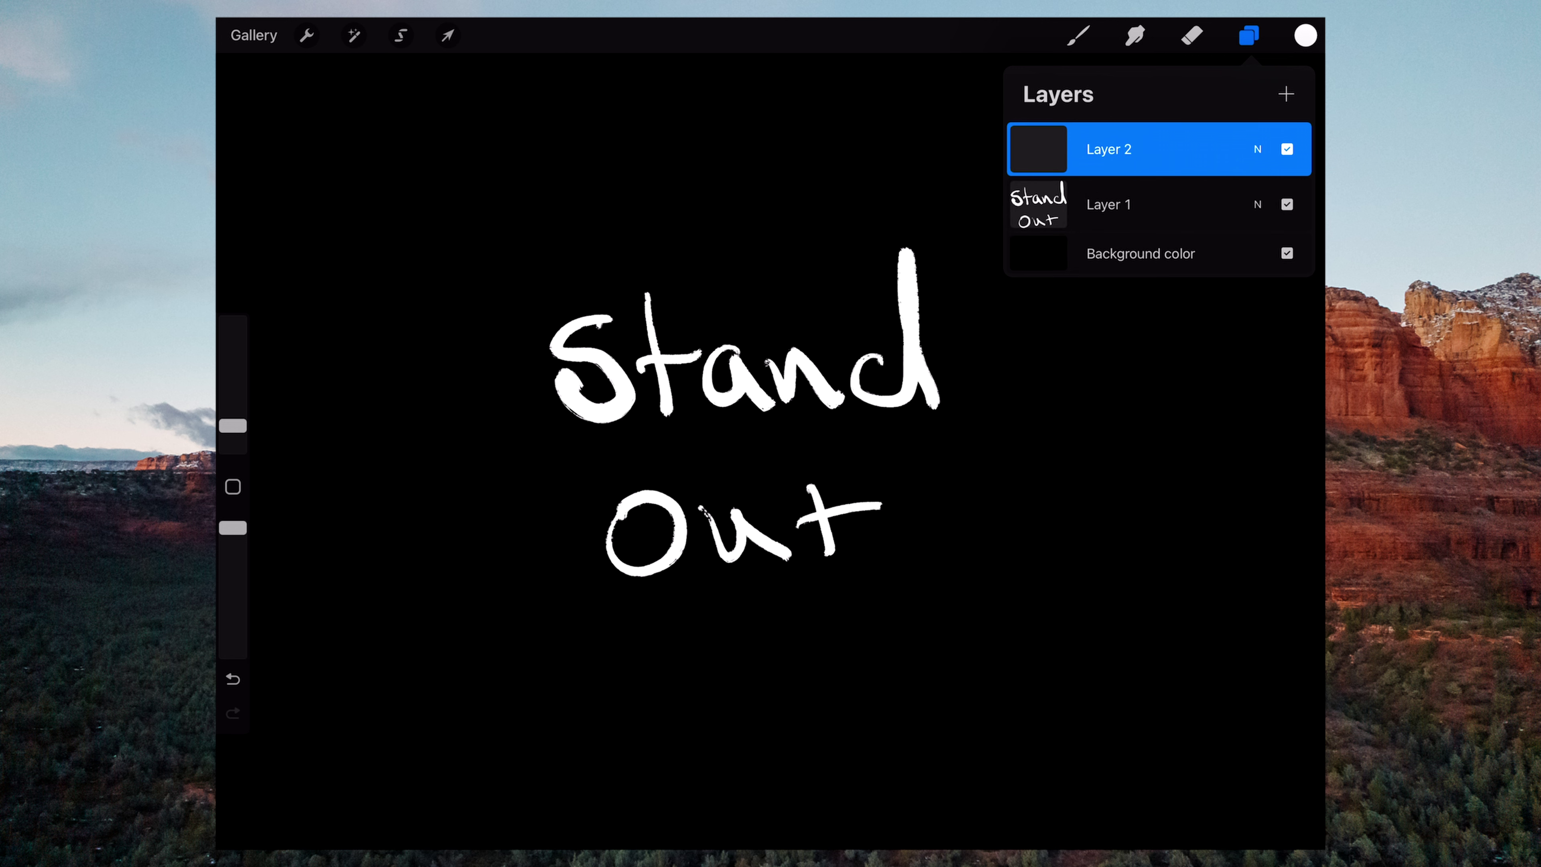
{"action": "left_click", "coordinate": [1191, 35]}
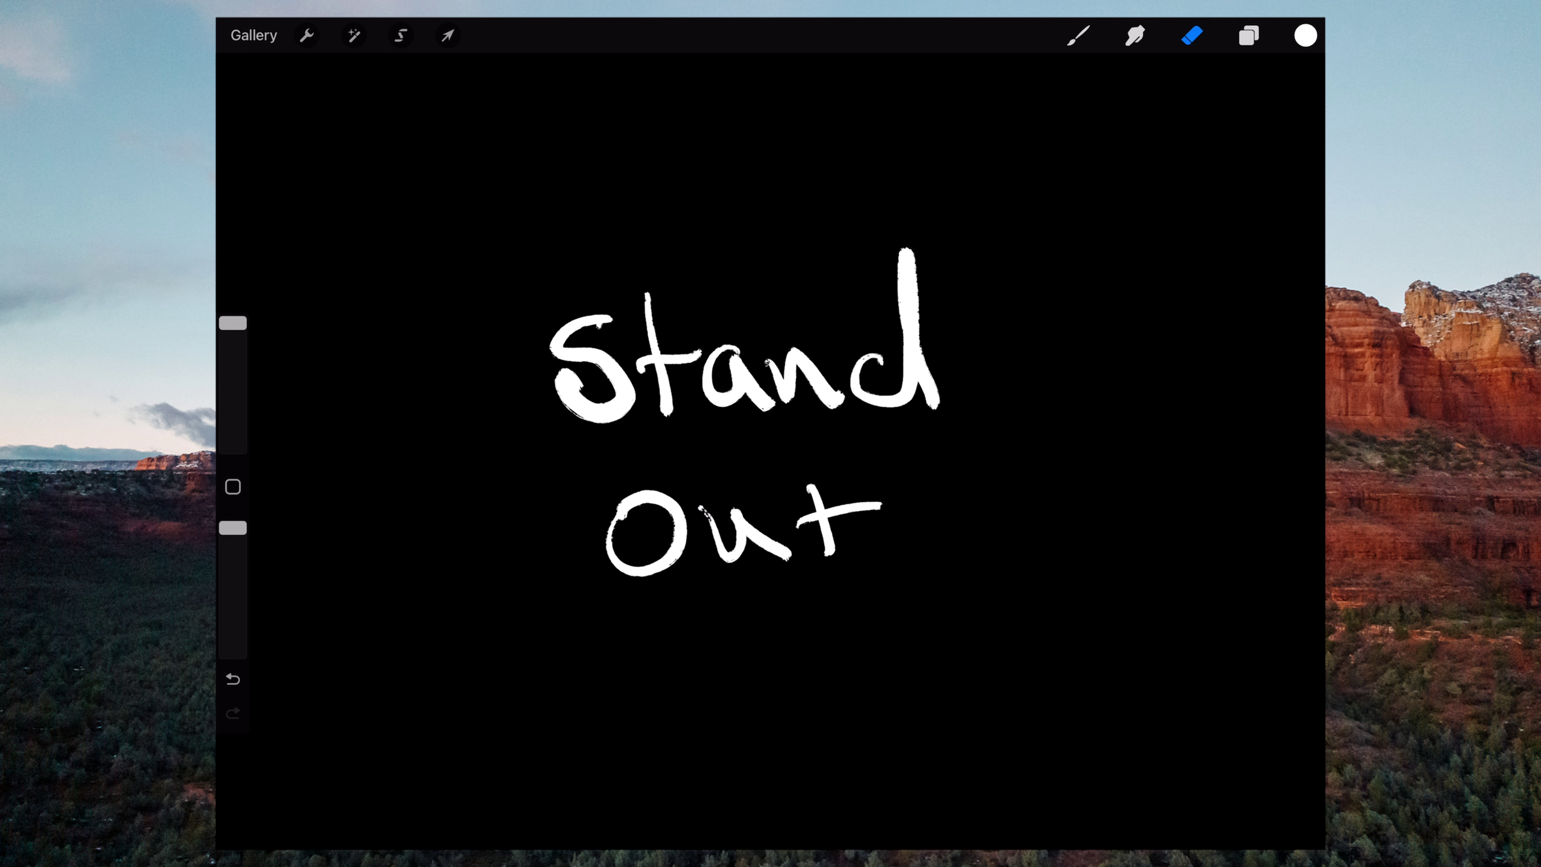
{"action": "key", "text": "b"}
{"action": "left_click_drag", "start_coordinate": [609, 316], "coordinate": [559, 413]}
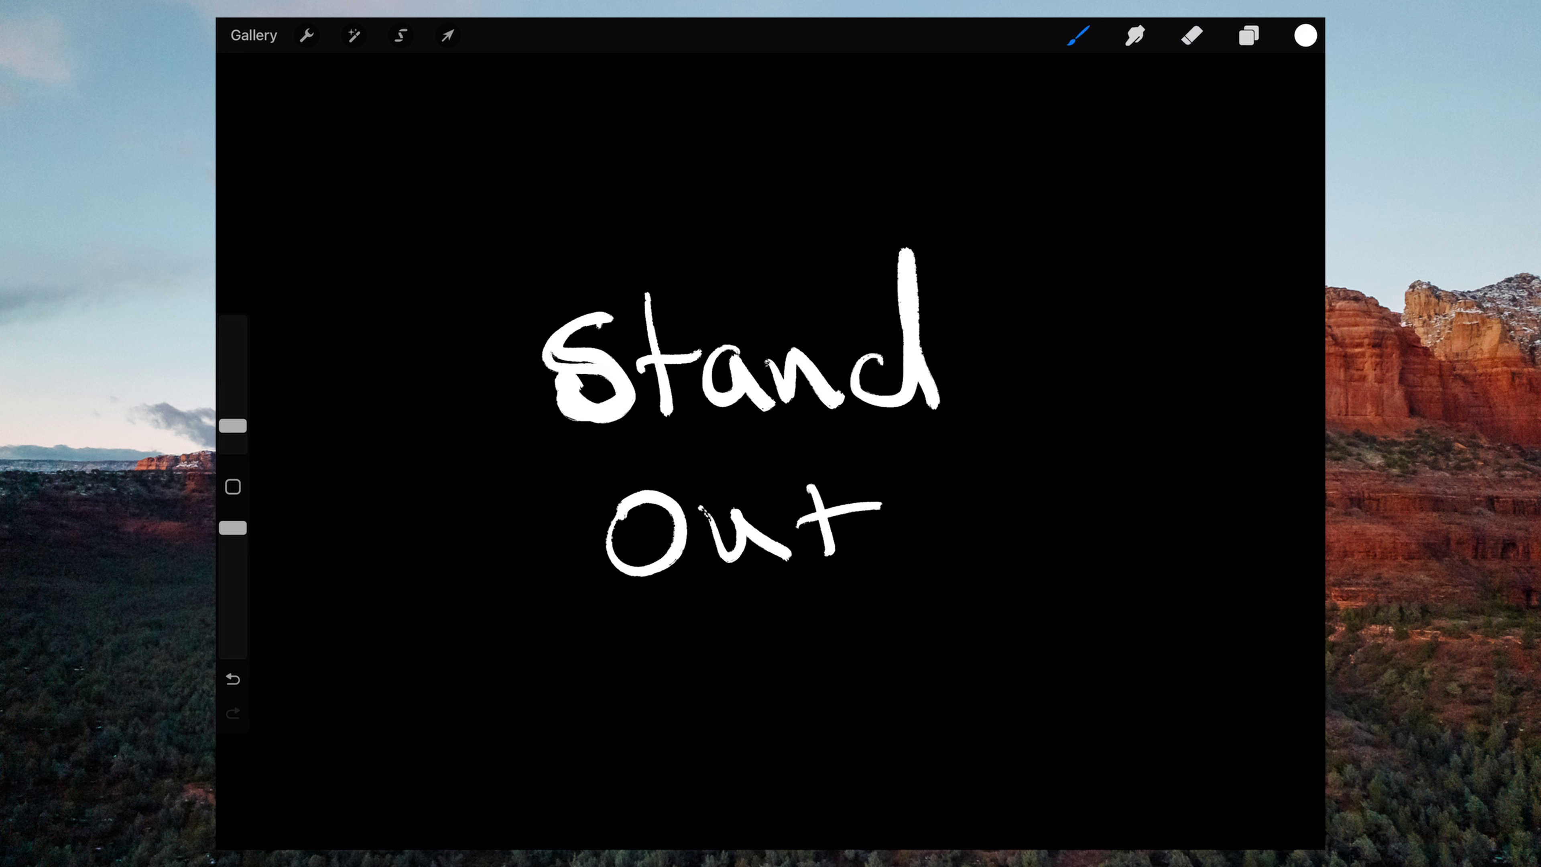
{"action": "left_click_drag", "start_coordinate": [648, 297], "coordinate": [666, 416]}
{"action": "mouse_move", "coordinate": [631, 367]}
{"action": "left_mouse_down"}
{"action": "mouse_move", "coordinate": [698, 351]}
{"action": "mouse_move", "coordinate": [759, 413]}
{"action": "mouse_move", "coordinate": [840, 404]}
{"action": "left_mouse_up"}
{"action": "left_click_drag", "start_coordinate": [886, 356], "coordinate": [939, 410]}
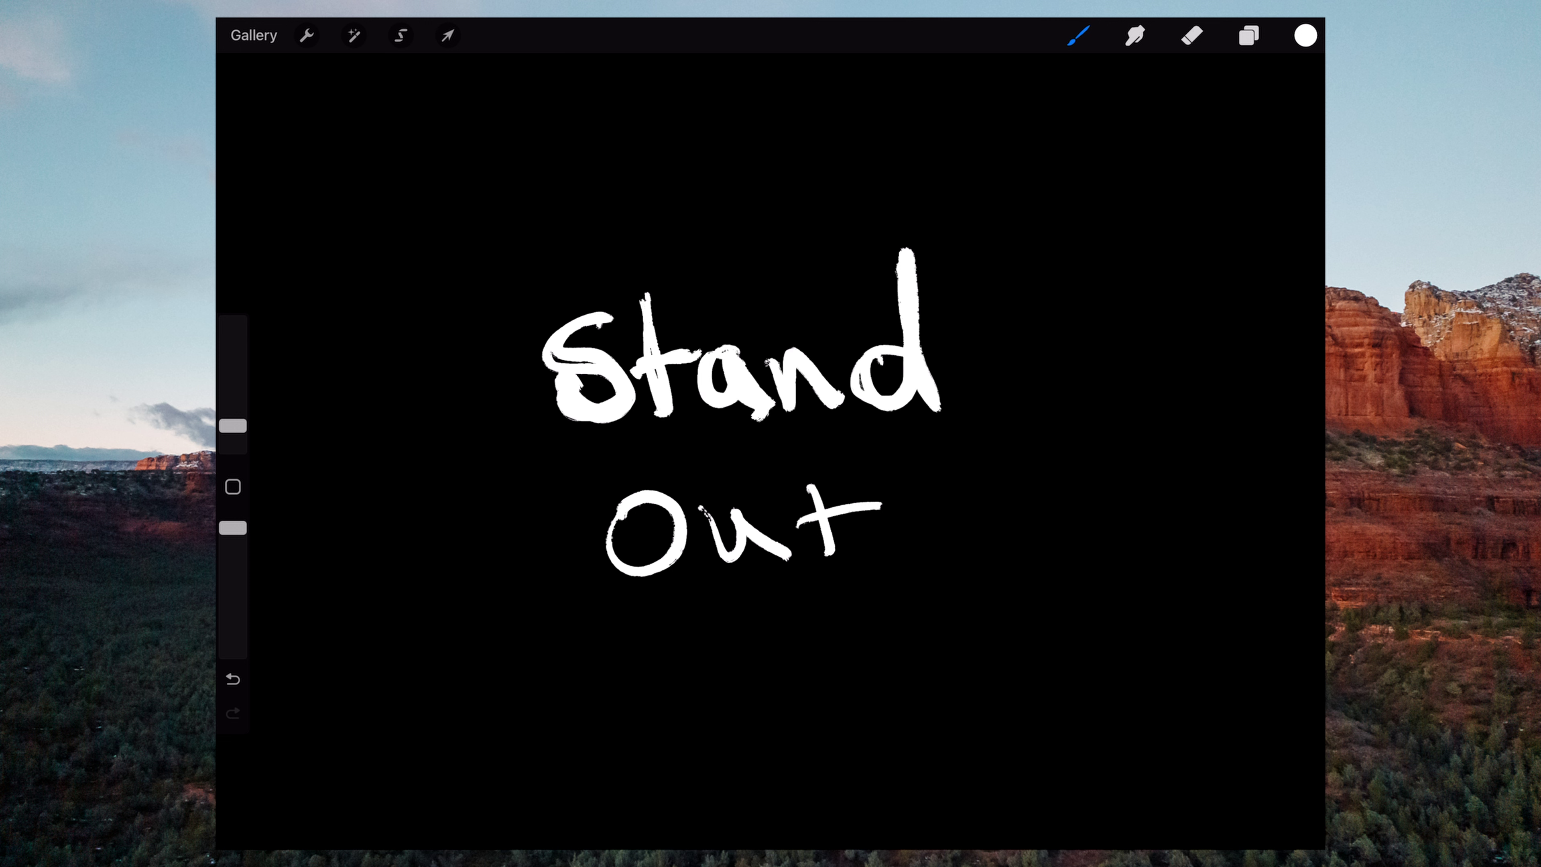
{"action": "mouse_move", "coordinate": [649, 504]}
{"action": "left_mouse_down"}
{"action": "mouse_move", "coordinate": [630, 507]}
{"action": "mouse_move", "coordinate": [789, 557]}
{"action": "left_mouse_up"}
{"action": "mouse_move", "coordinate": [813, 478]}
{"action": "left_mouse_down"}
{"action": "mouse_move", "coordinate": [834, 558]}
{"action": "mouse_move", "coordinate": [879, 504]}
{"action": "left_mouse_up"}
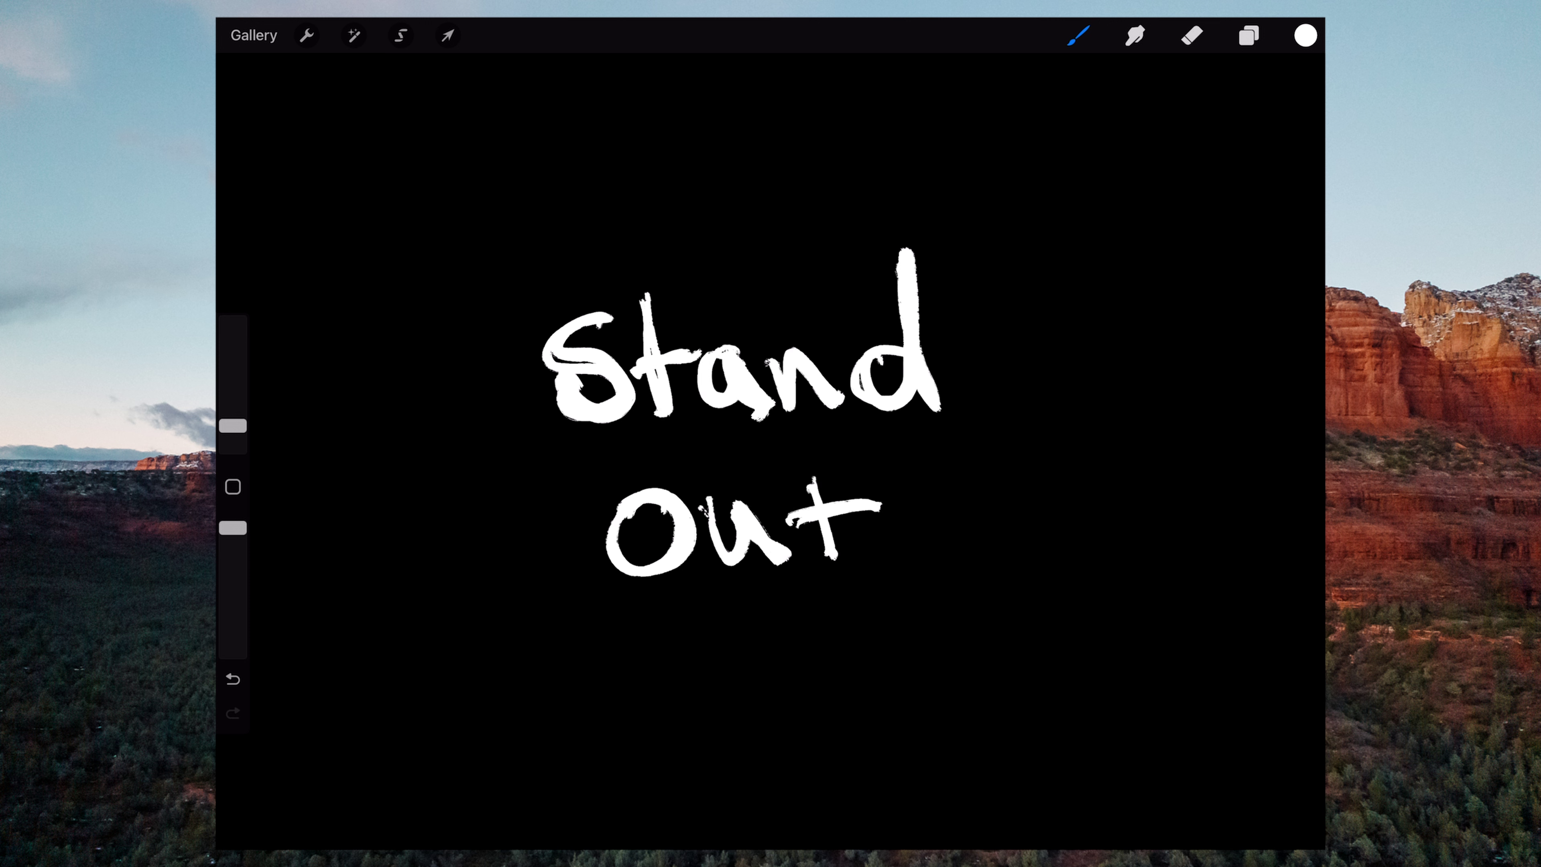
Add Layer 3 and trace over 'Stand Out' again with thicker strokes.
{"action": "left_click", "coordinate": [1248, 35]}
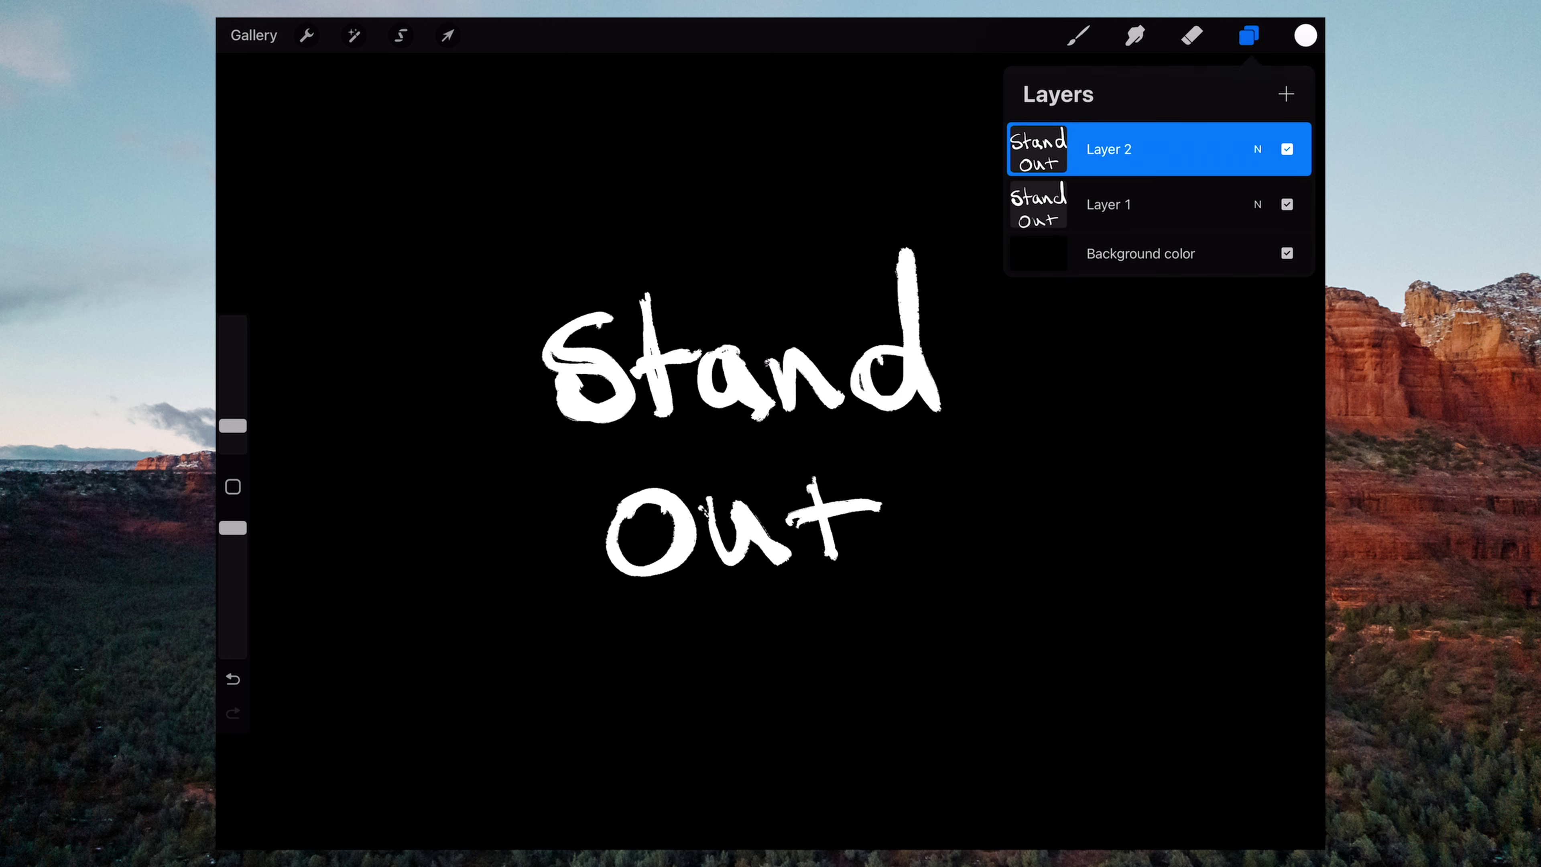
{"action": "left_click", "coordinate": [1286, 94]}
{"action": "left_click", "coordinate": [1078, 35]}
{"action": "left_click_drag", "start_coordinate": [607, 319], "coordinate": [561, 413]}
{"action": "mouse_move", "coordinate": [630, 367]}
{"action": "left_mouse_down"}
{"action": "mouse_move", "coordinate": [688, 361]}
{"action": "mouse_move", "coordinate": [767, 398]}
{"action": "left_mouse_up"}
{"action": "left_click_drag", "start_coordinate": [795, 365], "coordinate": [815, 343]}
{"action": "left_click_drag", "start_coordinate": [919, 267], "coordinate": [934, 419]}
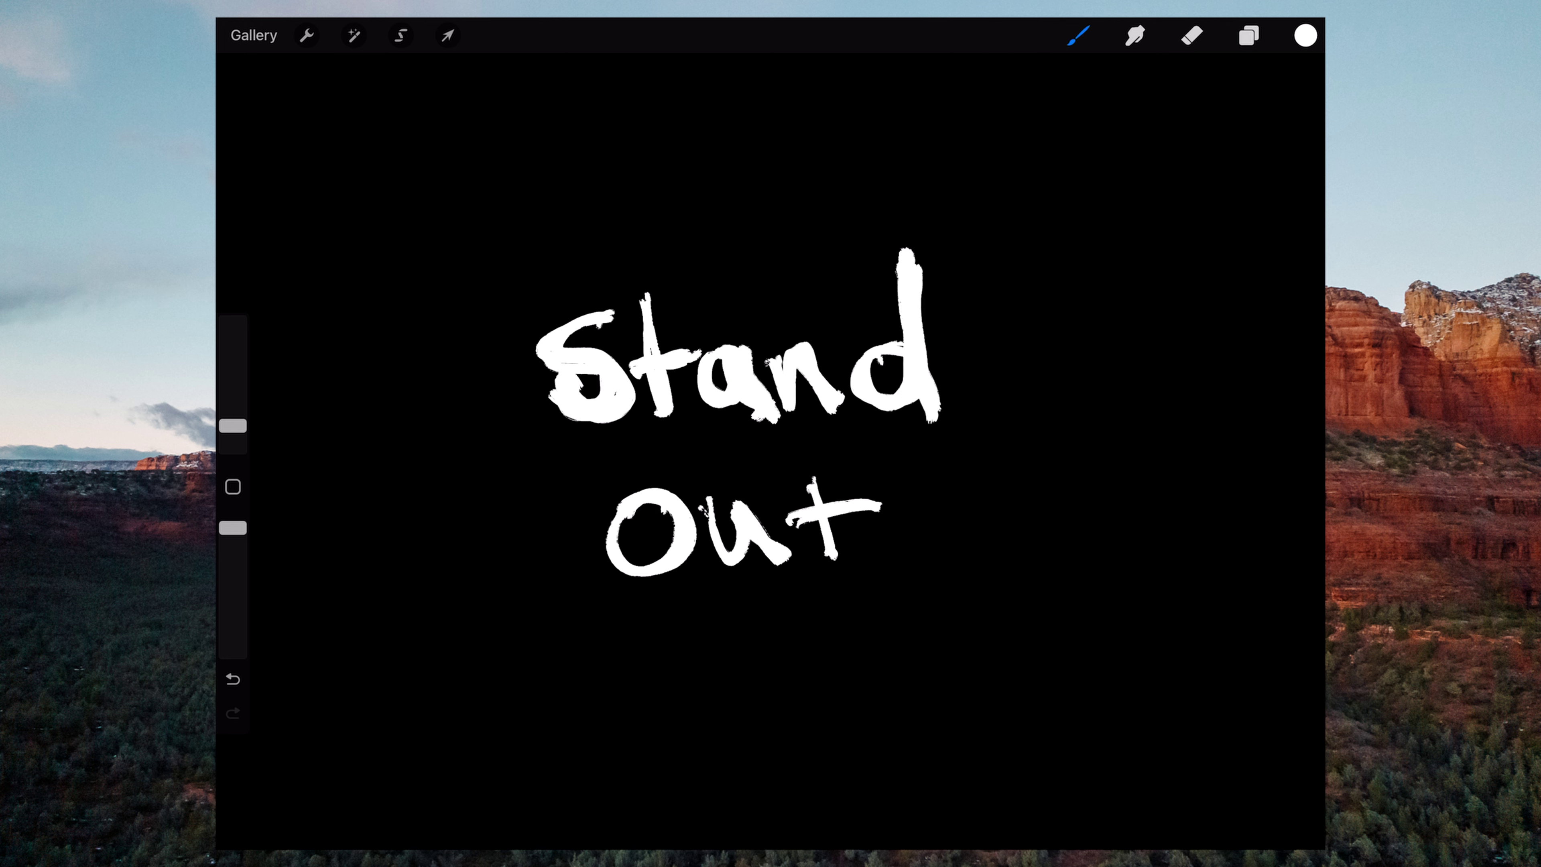
{"action": "left_click_drag", "start_coordinate": [652, 507], "coordinate": [628, 516]}
{"action": "left_click_drag", "start_coordinate": [691, 498], "coordinate": [771, 549]}
{"action": "left_click_drag", "start_coordinate": [812, 477], "coordinate": [834, 571]}
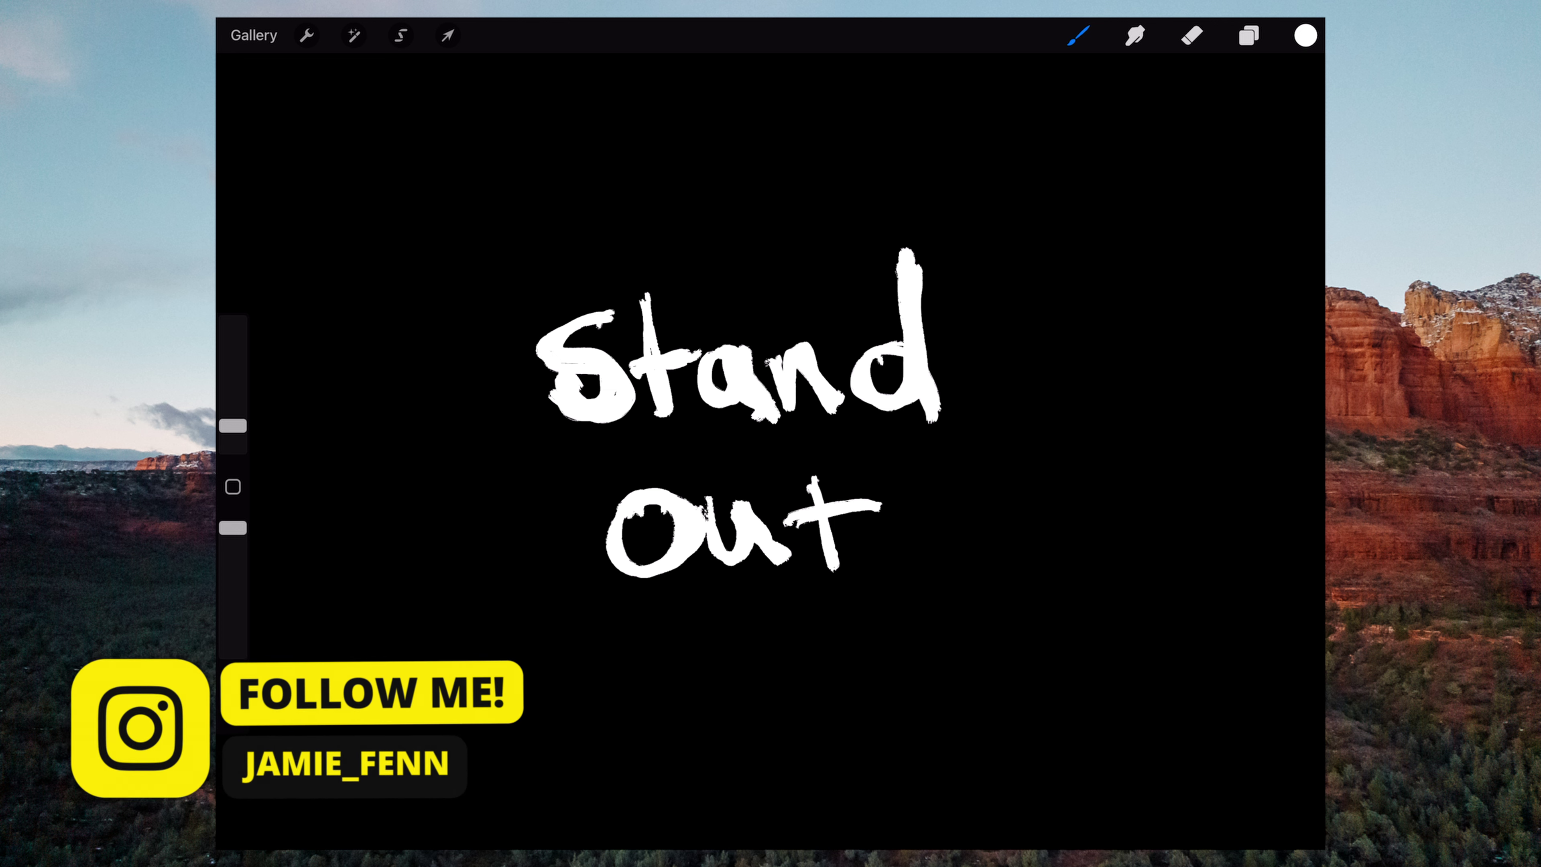
Thicken the 'Stand' strokes a little further.
{"action": "left_click", "coordinate": [1248, 35]}
{"action": "left_click_drag", "start_coordinate": [646, 298], "coordinate": [666, 436]}
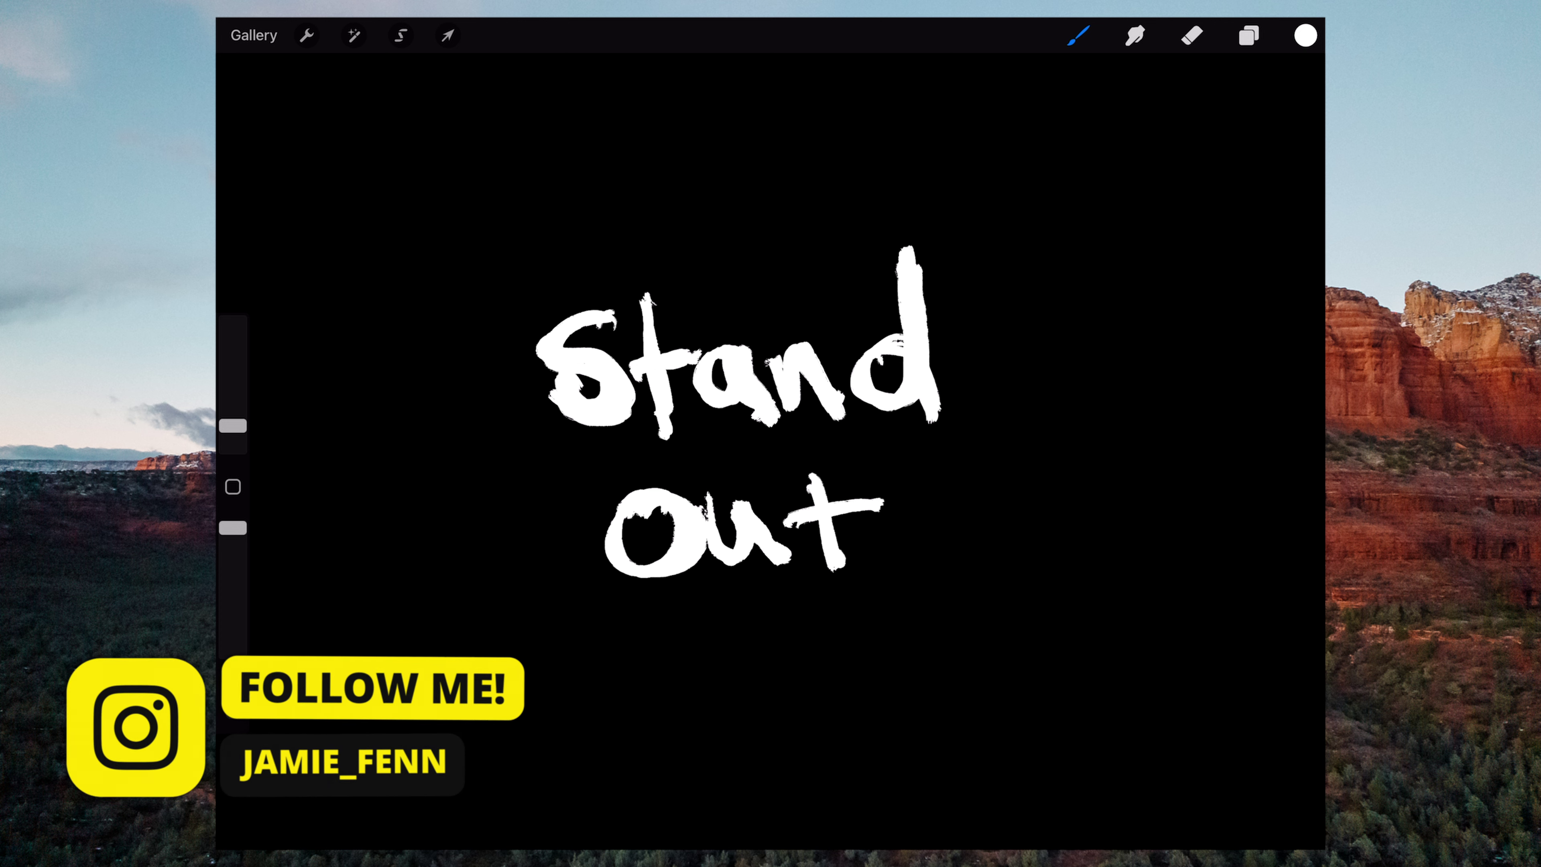
{"action": "left_click_drag", "start_coordinate": [716, 365], "coordinate": [774, 424]}
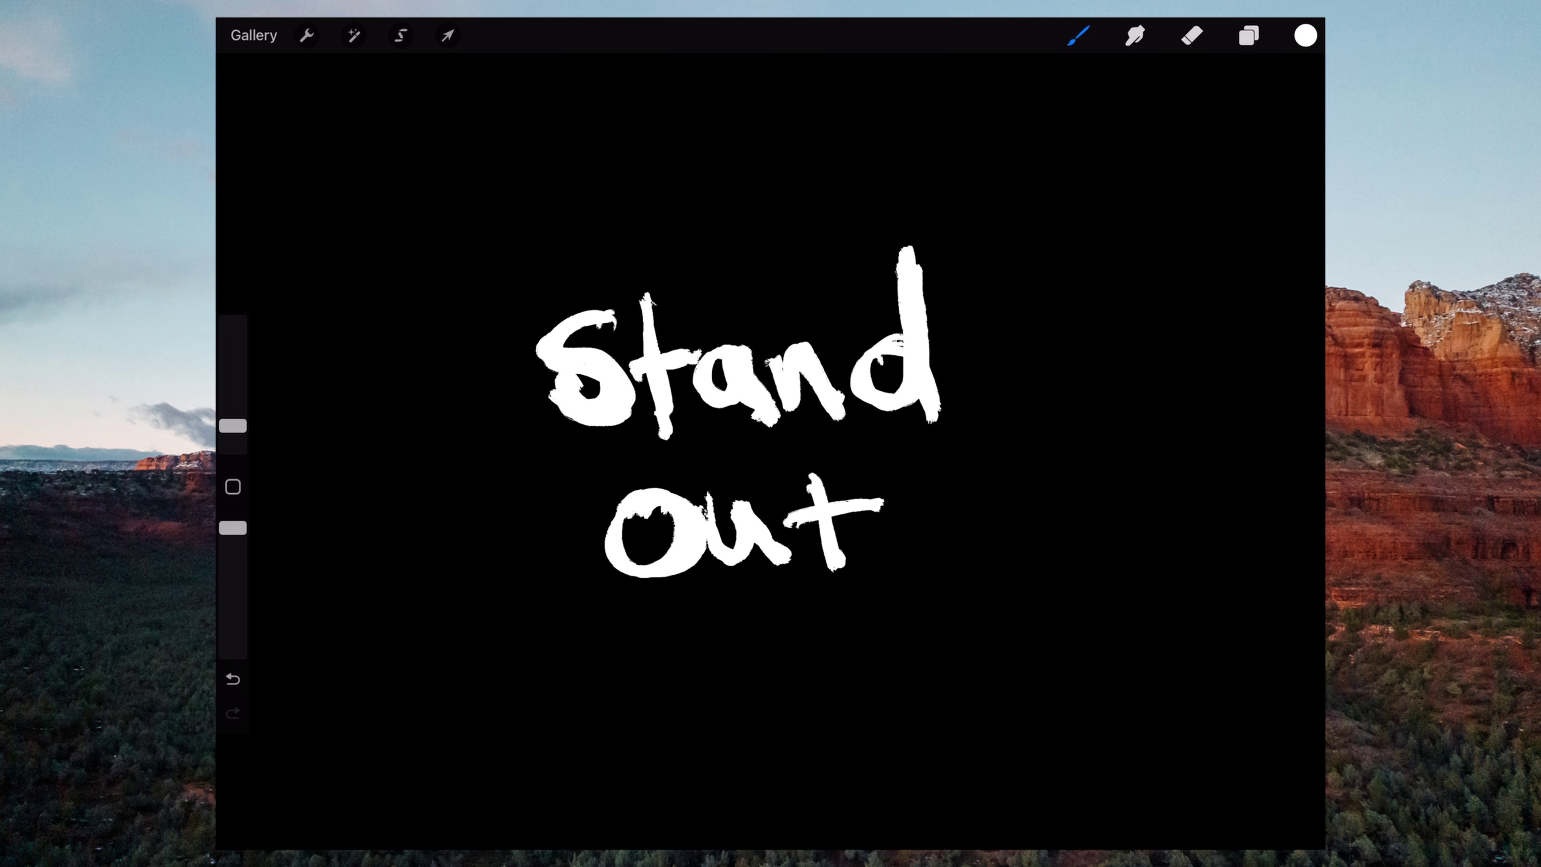
{"action": "left_click", "coordinate": [306, 35]}
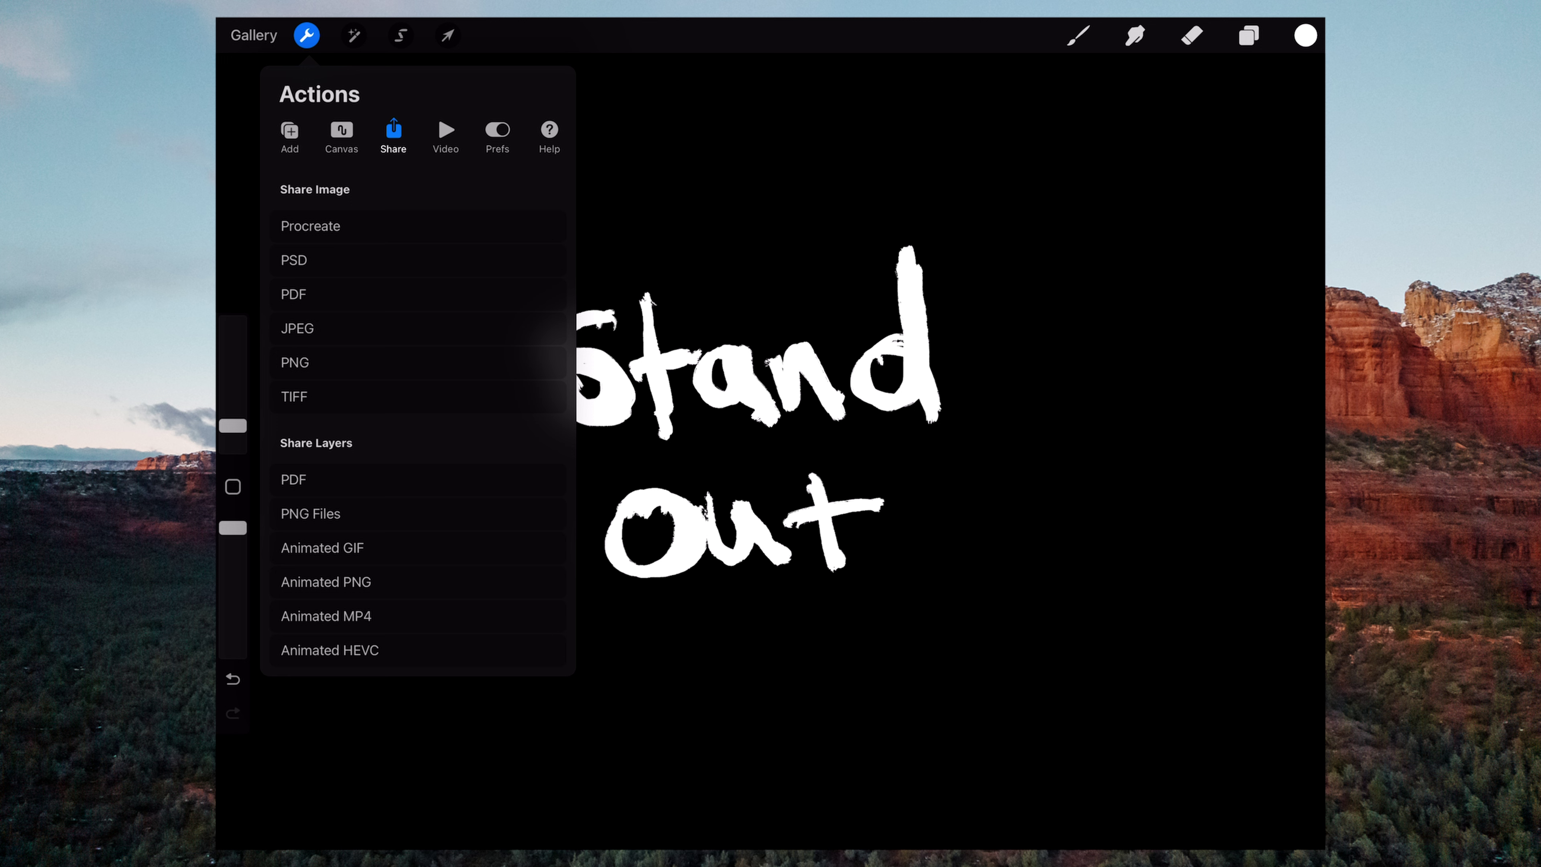
Export the layered lettering as an Animated MP4 at 11 frames per second.
{"action": "left_click", "coordinate": [326, 615]}
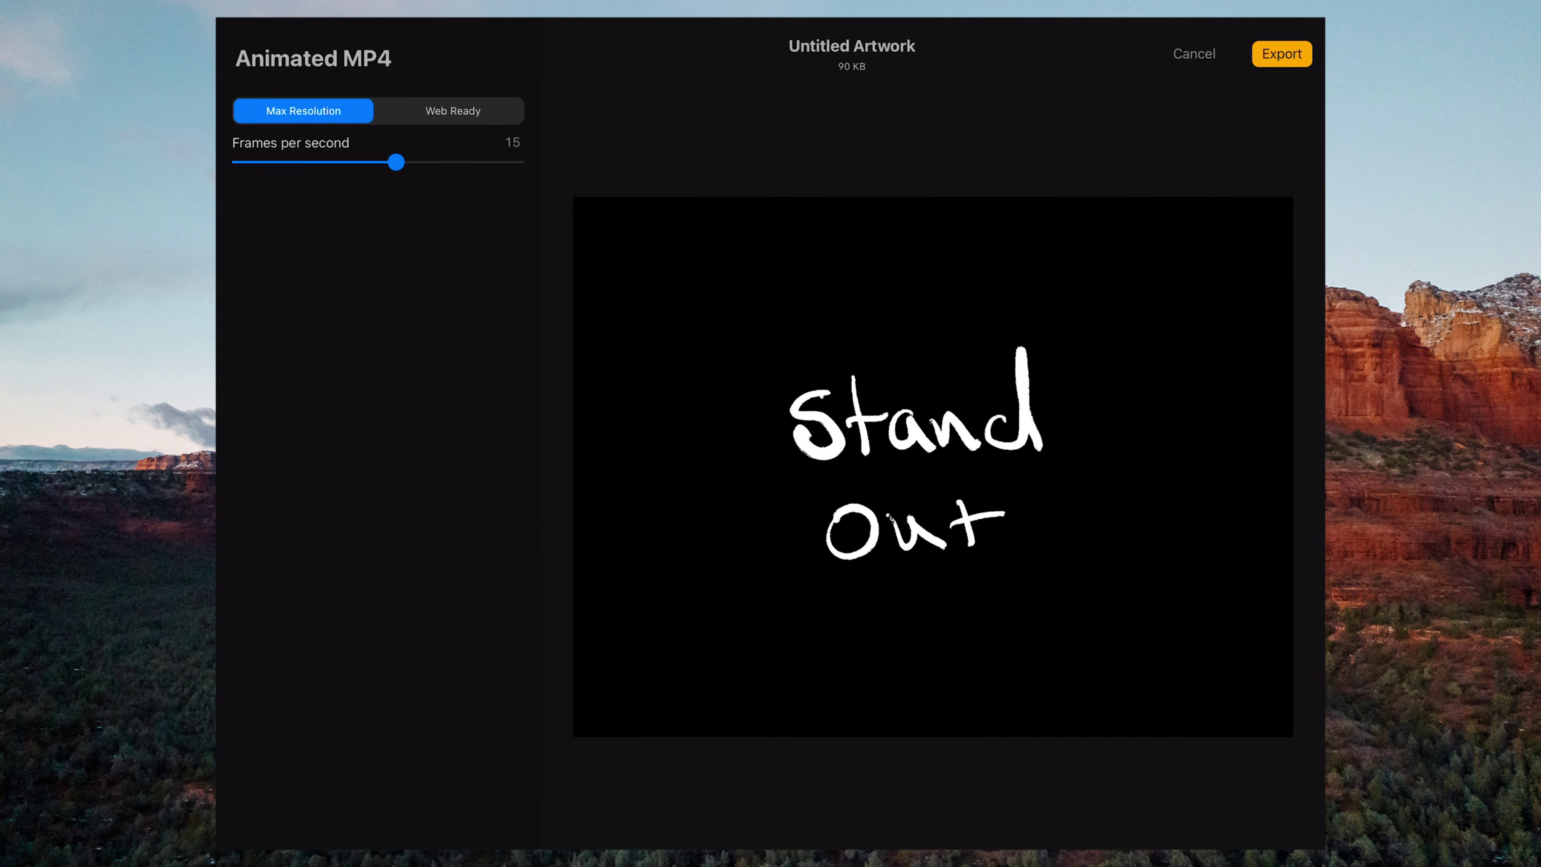
{"action": "left_click_drag", "start_coordinate": [395, 162], "coordinate": [330, 162]}
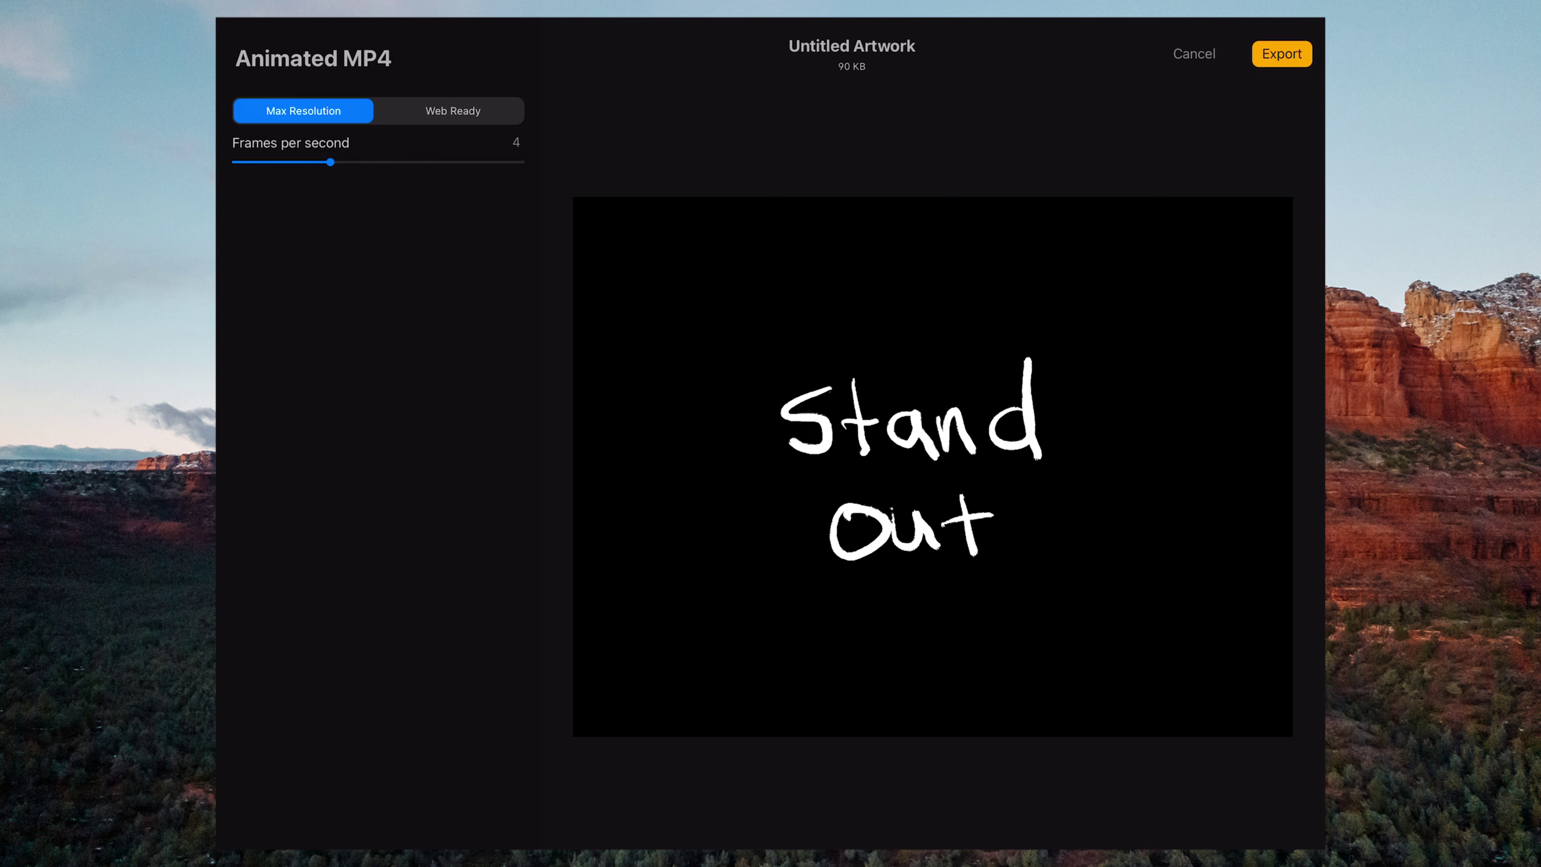
{"action": "left_click_drag", "start_coordinate": [330, 162], "coordinate": [376, 162]}
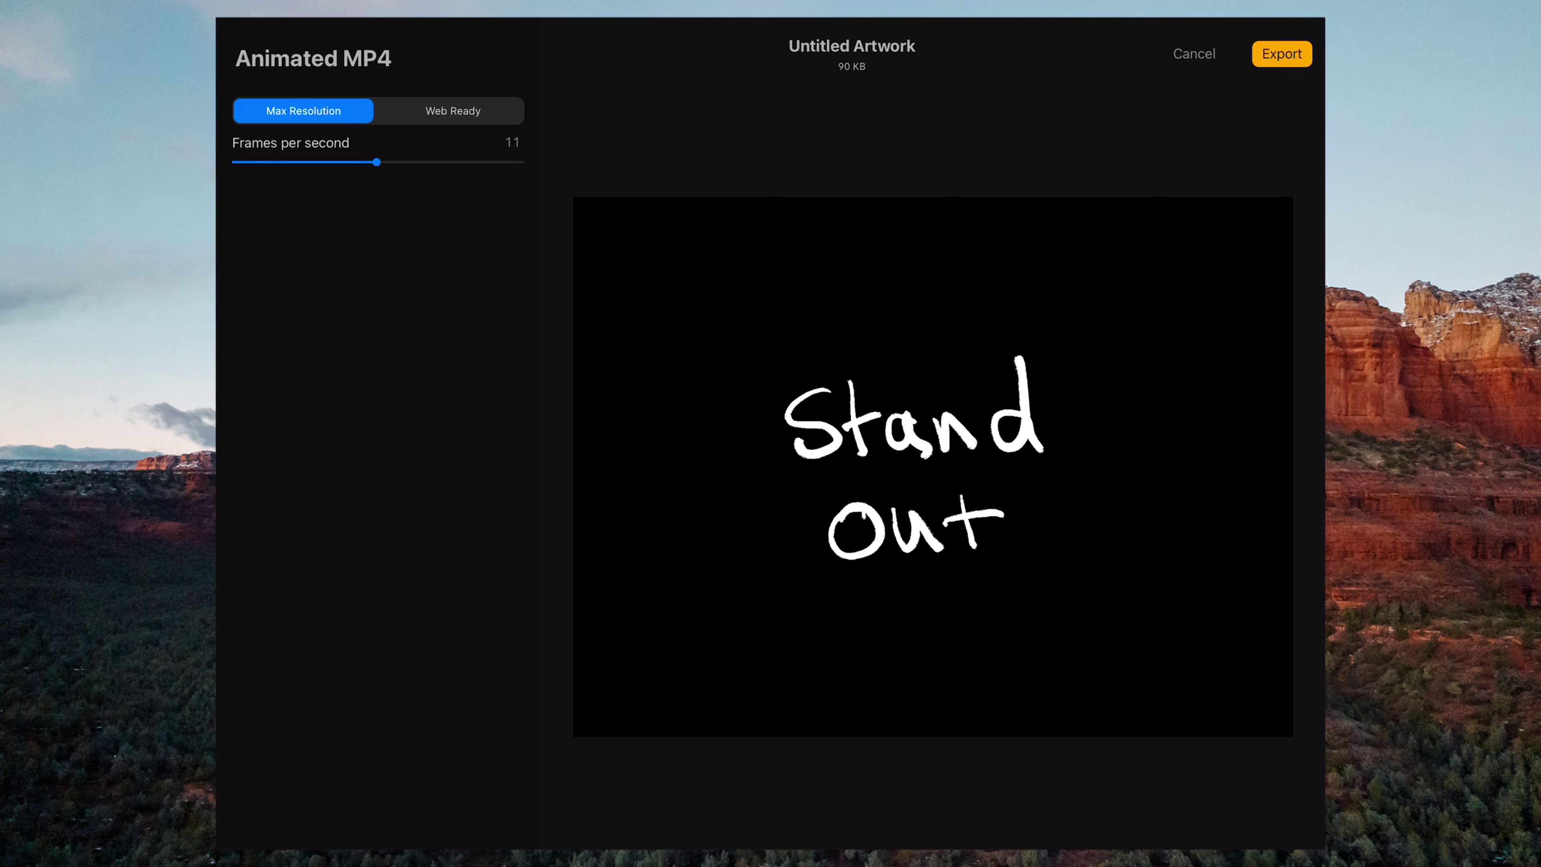
{"action": "key", "text": "Return"}
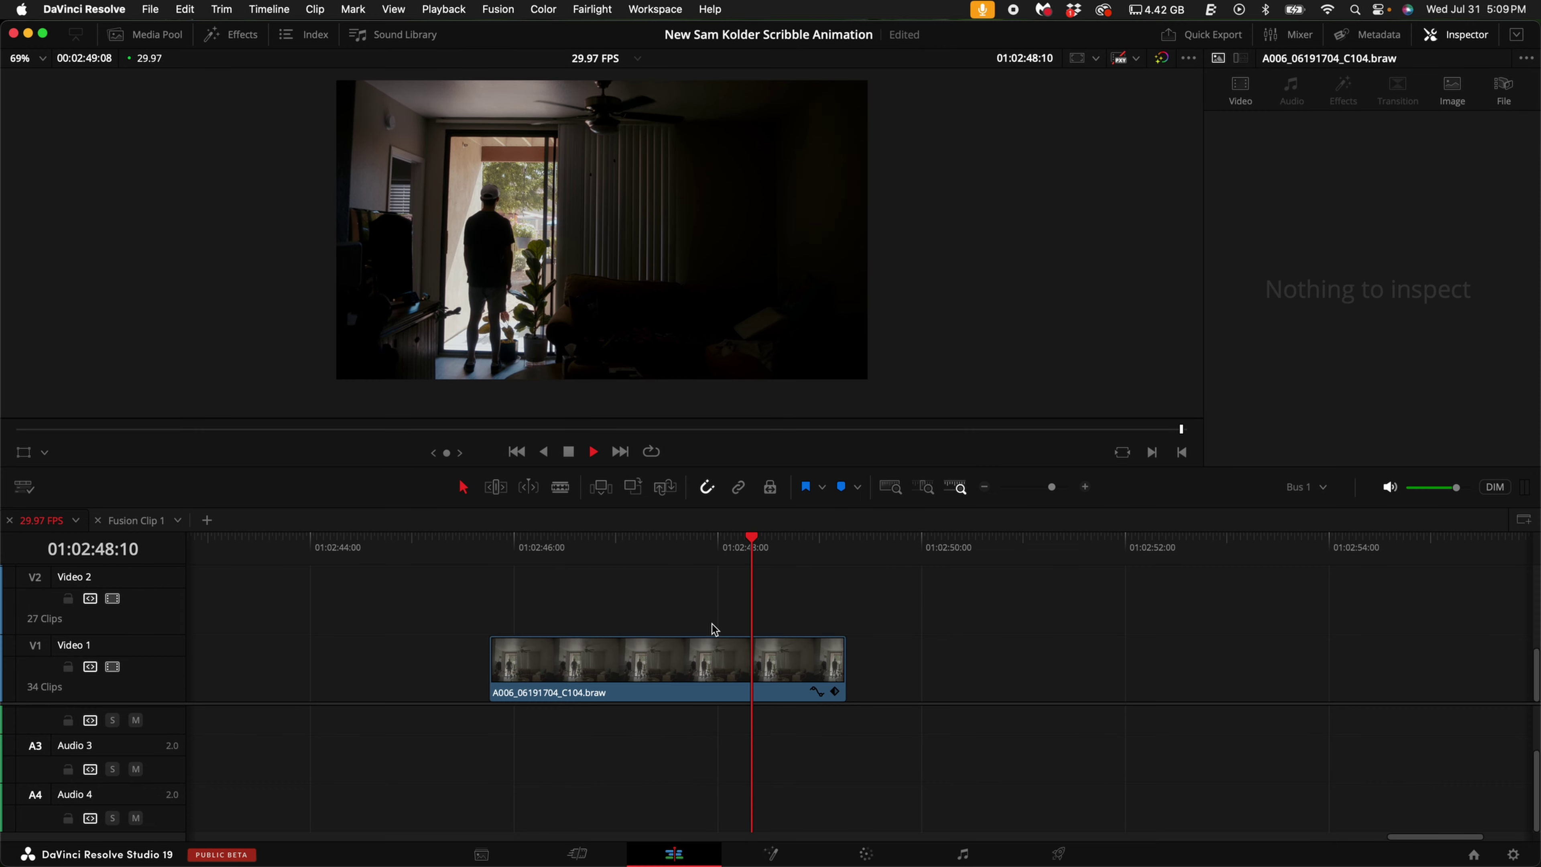
Place Untitled_Artwork 6.mp4 on Video 2 above the footage and preview it.
{"action": "key", "text": "space"}
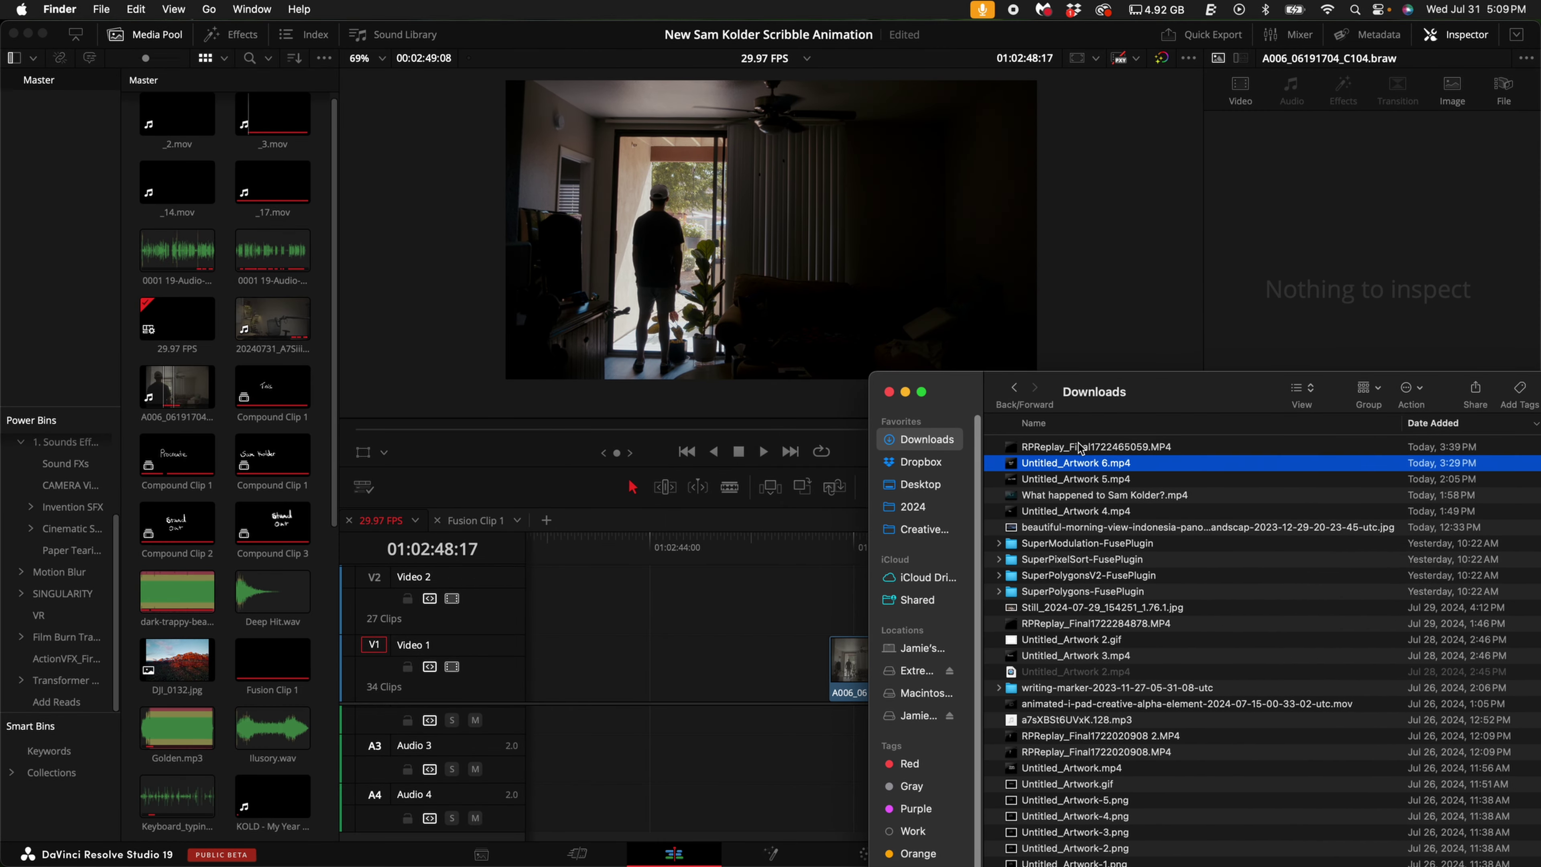
{"action": "left_click_drag", "start_coordinate": [1078, 448], "coordinate": [772, 615]}
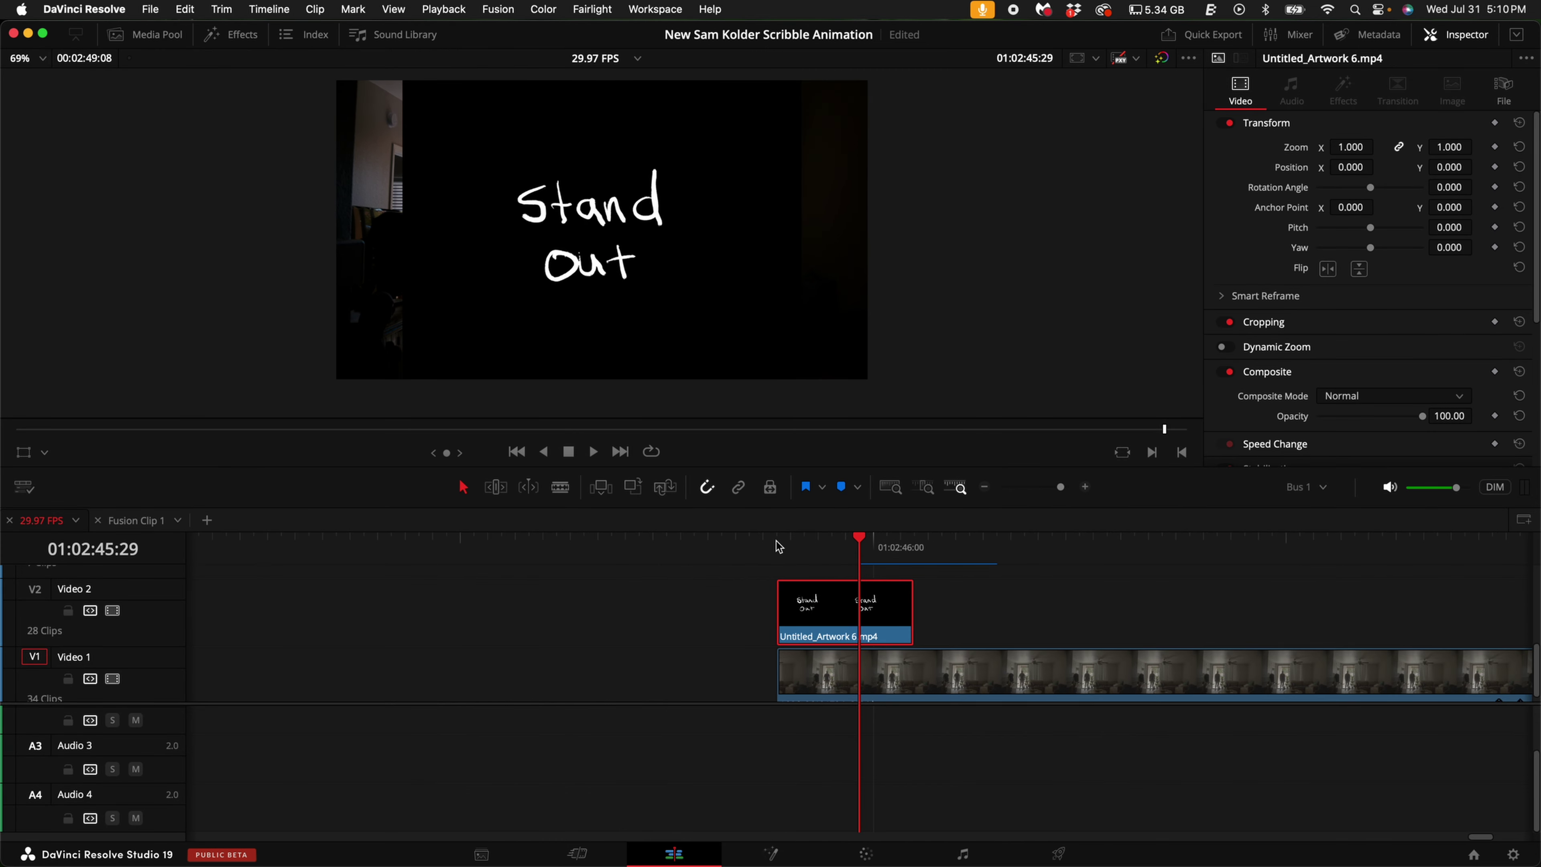
{"action": "left_click", "coordinate": [776, 542]}
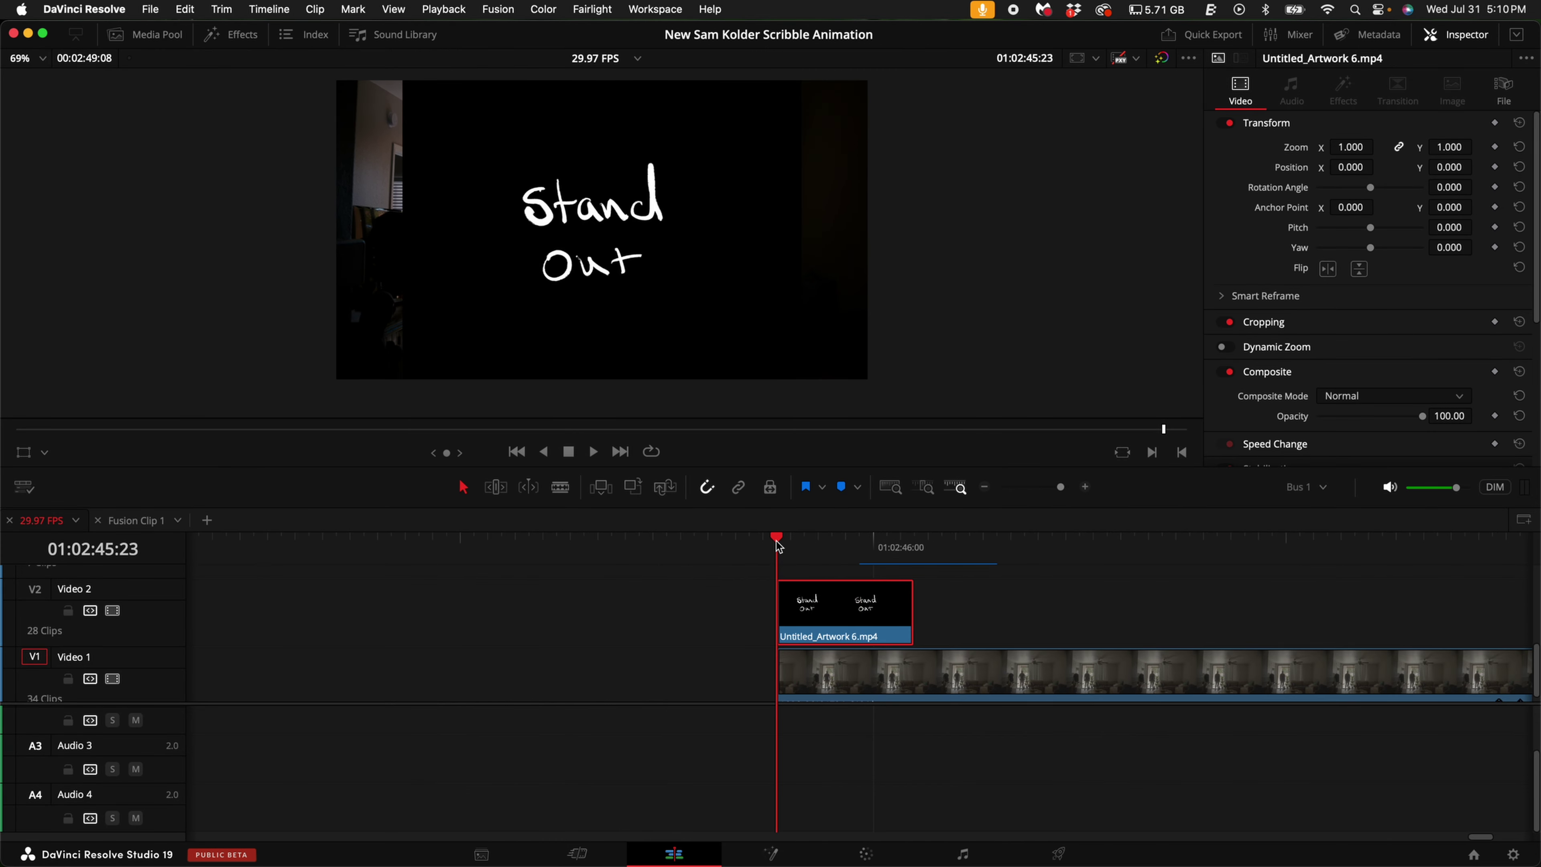
{"action": "key", "text": "space"}
Duplicate the artwork clips along Video 2 and select all of them.
{"action": "left_click", "coordinate": [777, 541]}
{"action": "left_click_drag", "start_coordinate": [844, 618], "coordinate": [1256, 619]}
{"action": "scroll", "coordinate": [1265, 623], "scroll_direction": "right", "scroll_amount": 10}
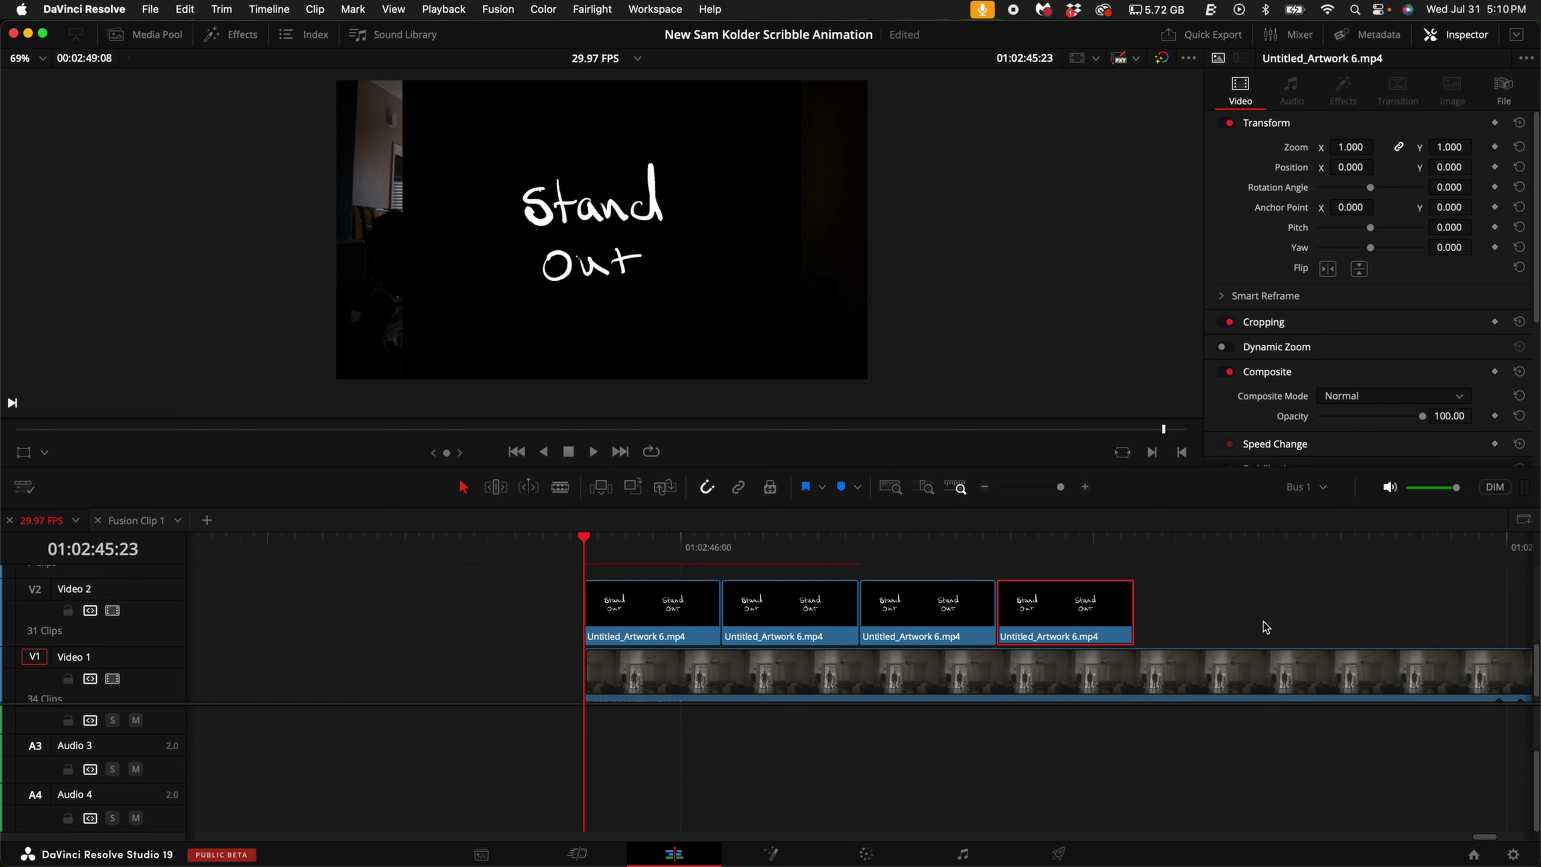
{"action": "scroll", "coordinate": [1265, 623], "scroll_direction": "right", "scroll_amount": 6}
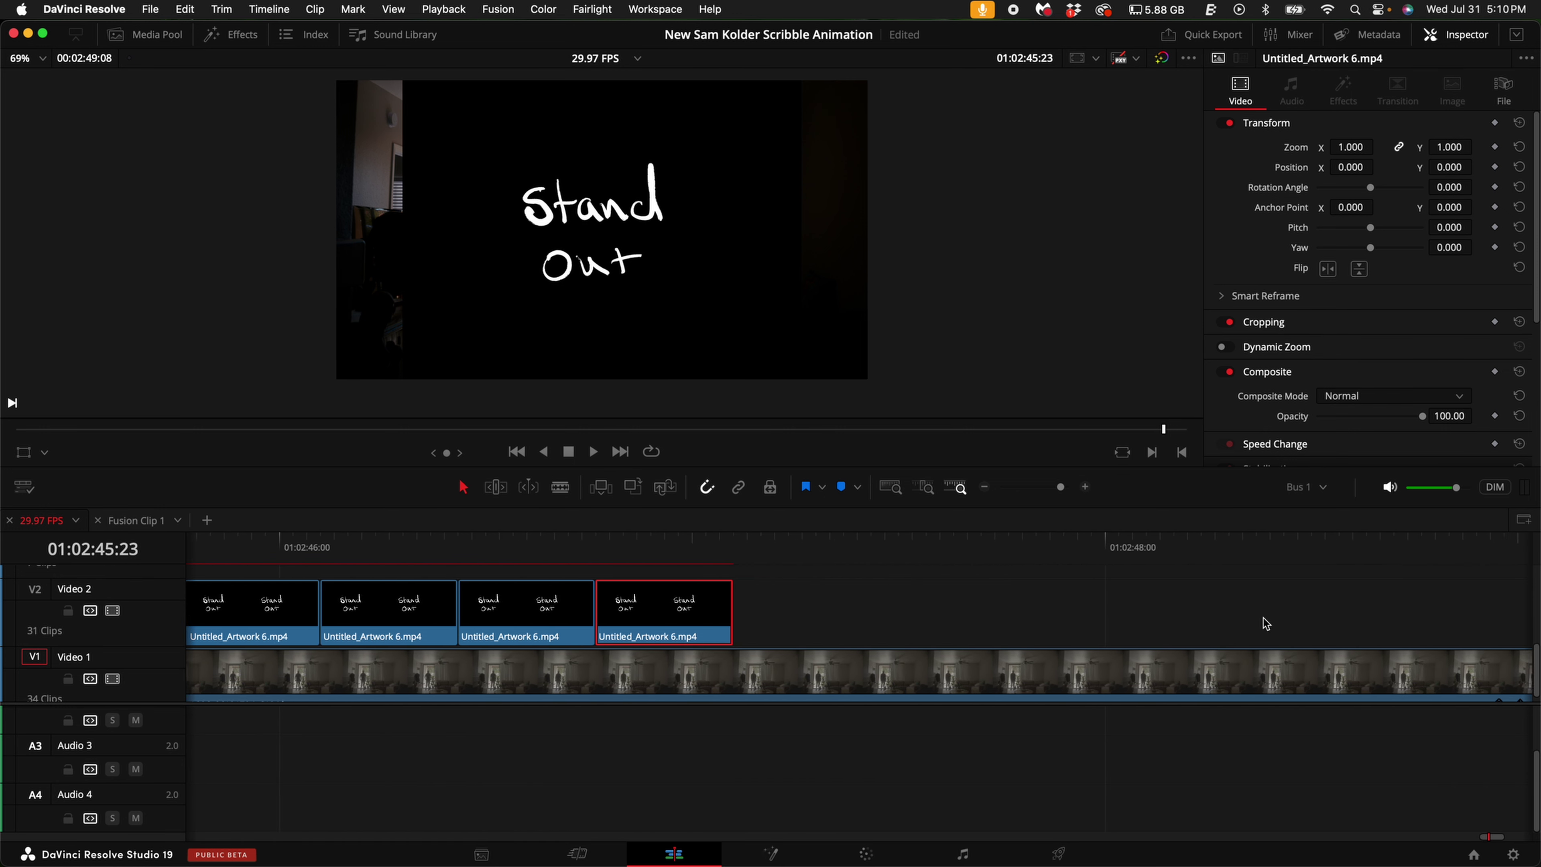
{"action": "left_click", "coordinate": [982, 487]}
{"action": "left_click_drag", "start_coordinate": [1064, 600], "coordinate": [1203, 635]}
{"action": "left_click", "coordinate": [1343, 605]}
{"action": "left_click_drag", "start_coordinate": [1342, 605], "coordinate": [840, 610]}
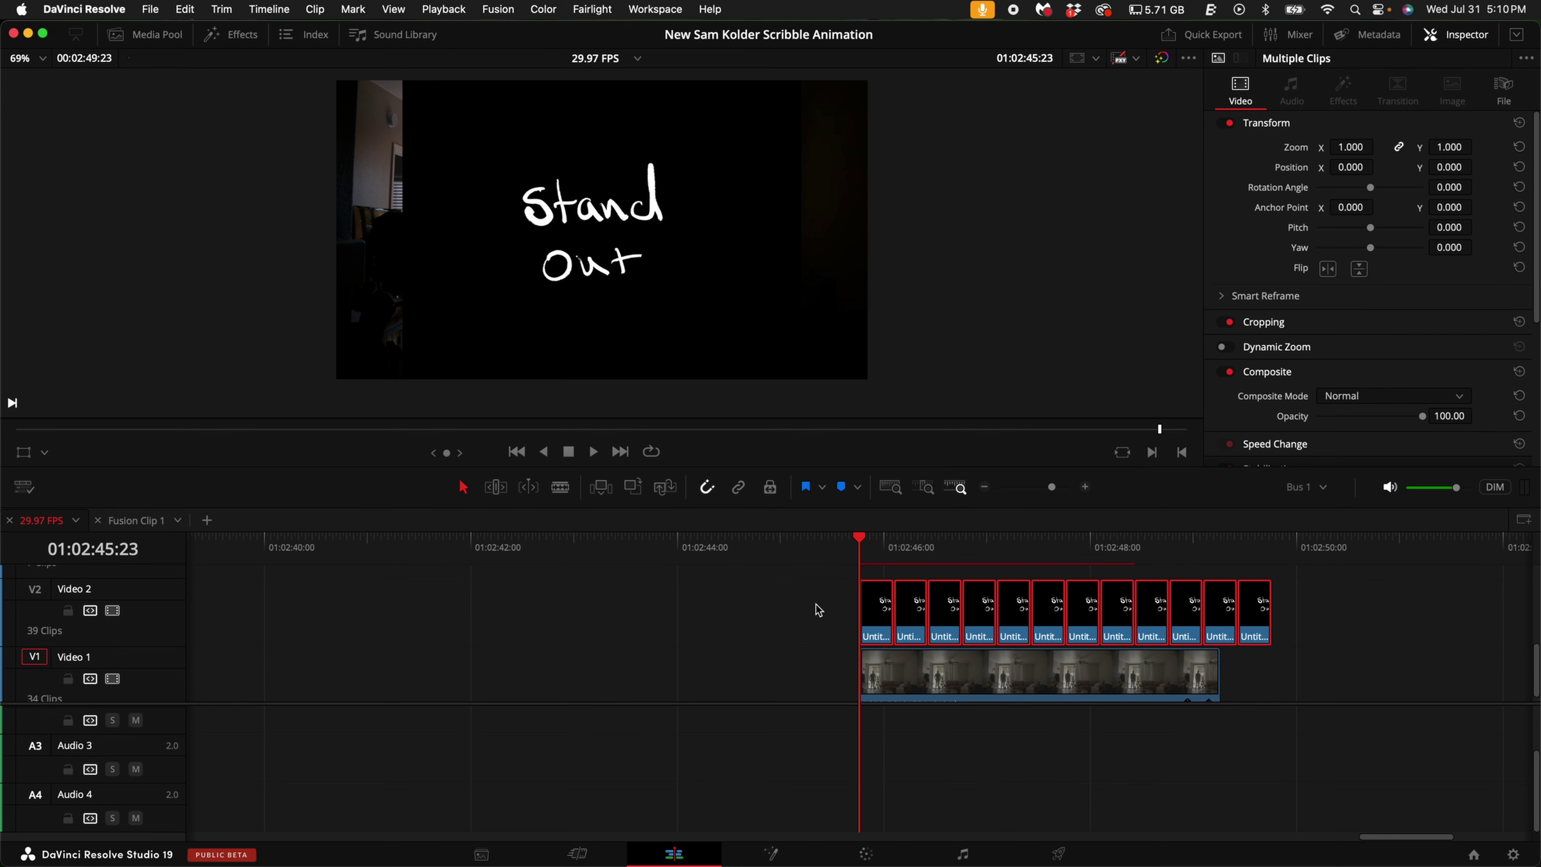
Combine the selected Video 2 clips into Compound Clip 4 and play it back.
{"action": "right_click", "coordinate": [934, 604]}
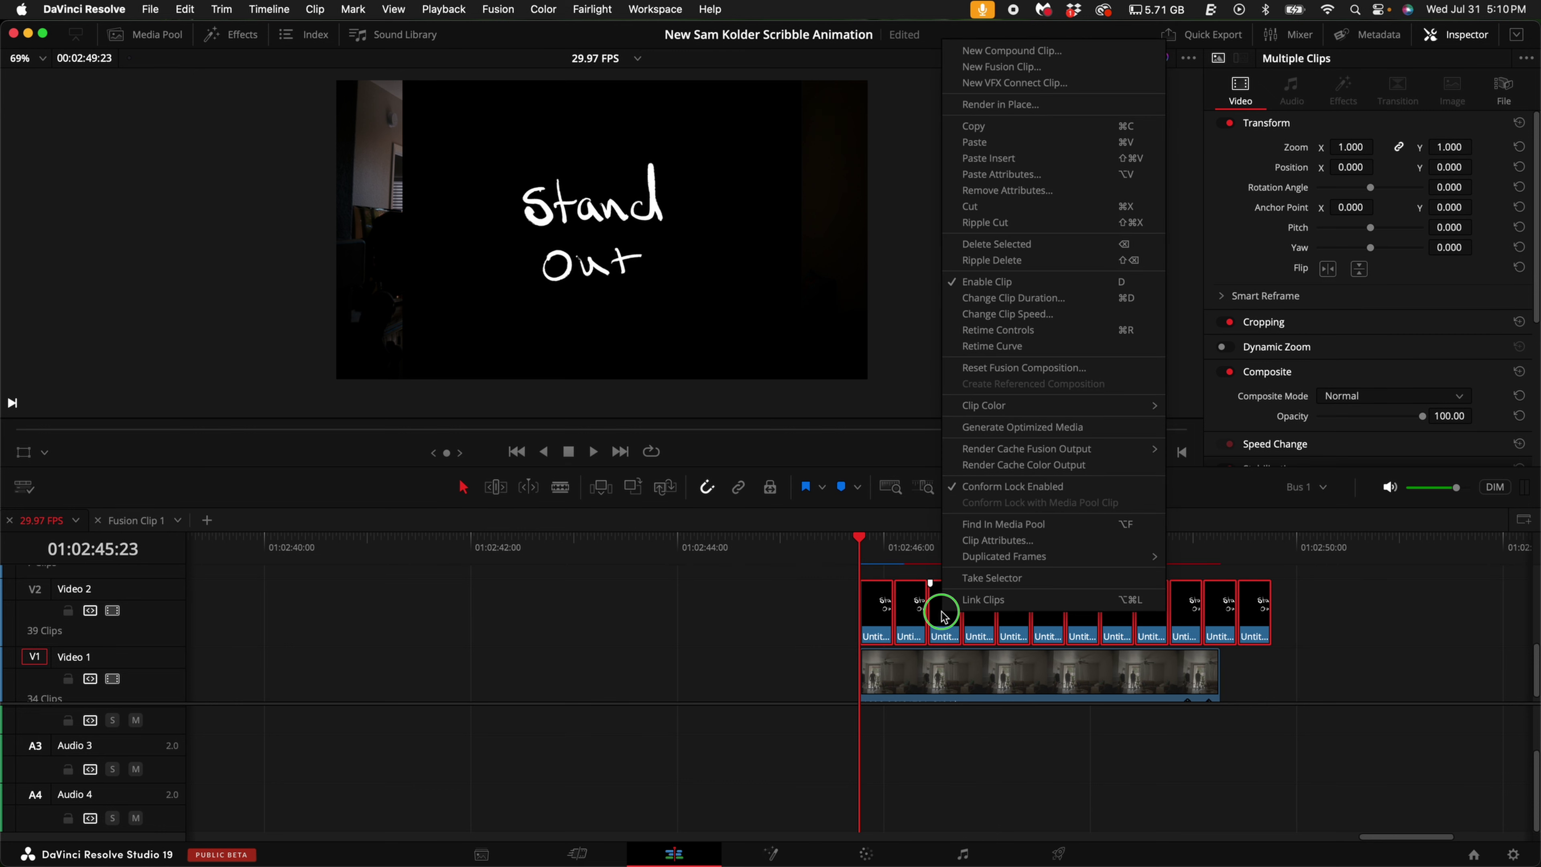
{"action": "left_click", "coordinate": [1031, 53]}
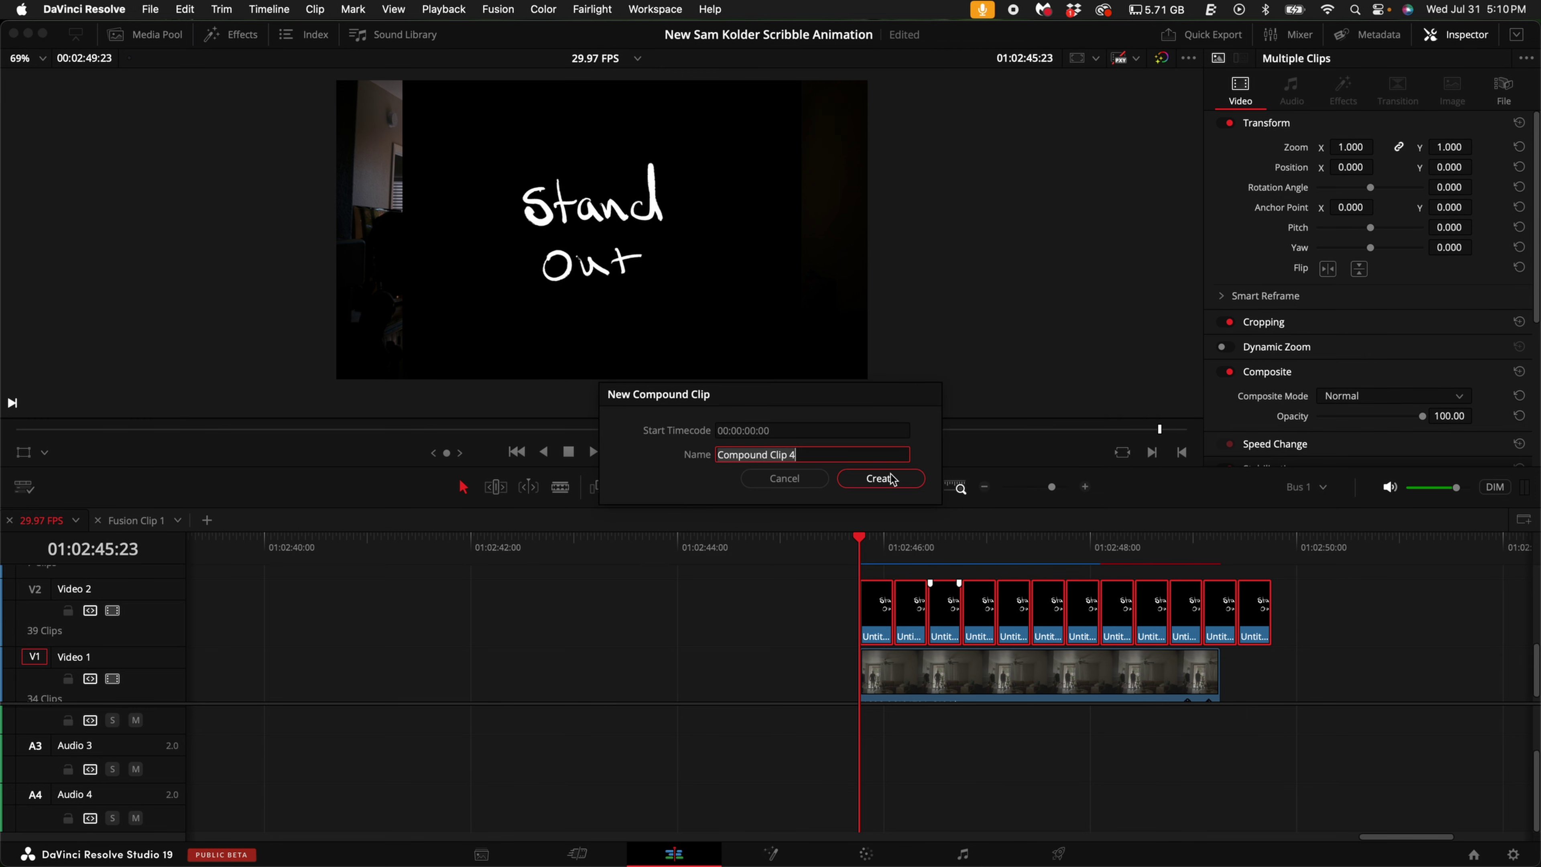
{"action": "left_click", "coordinate": [891, 480]}
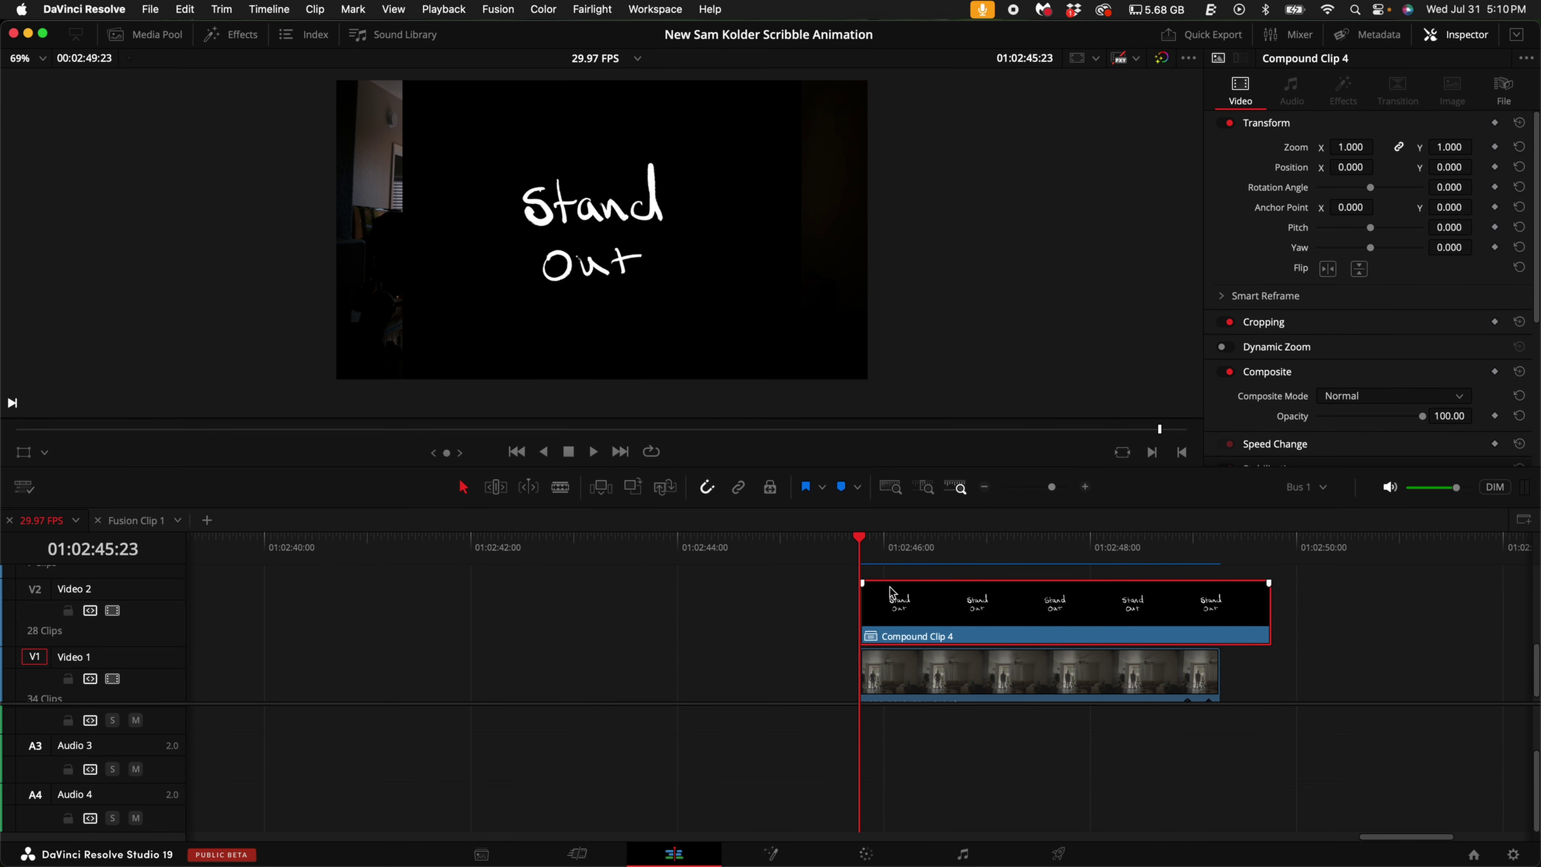
{"action": "key", "text": "space"}
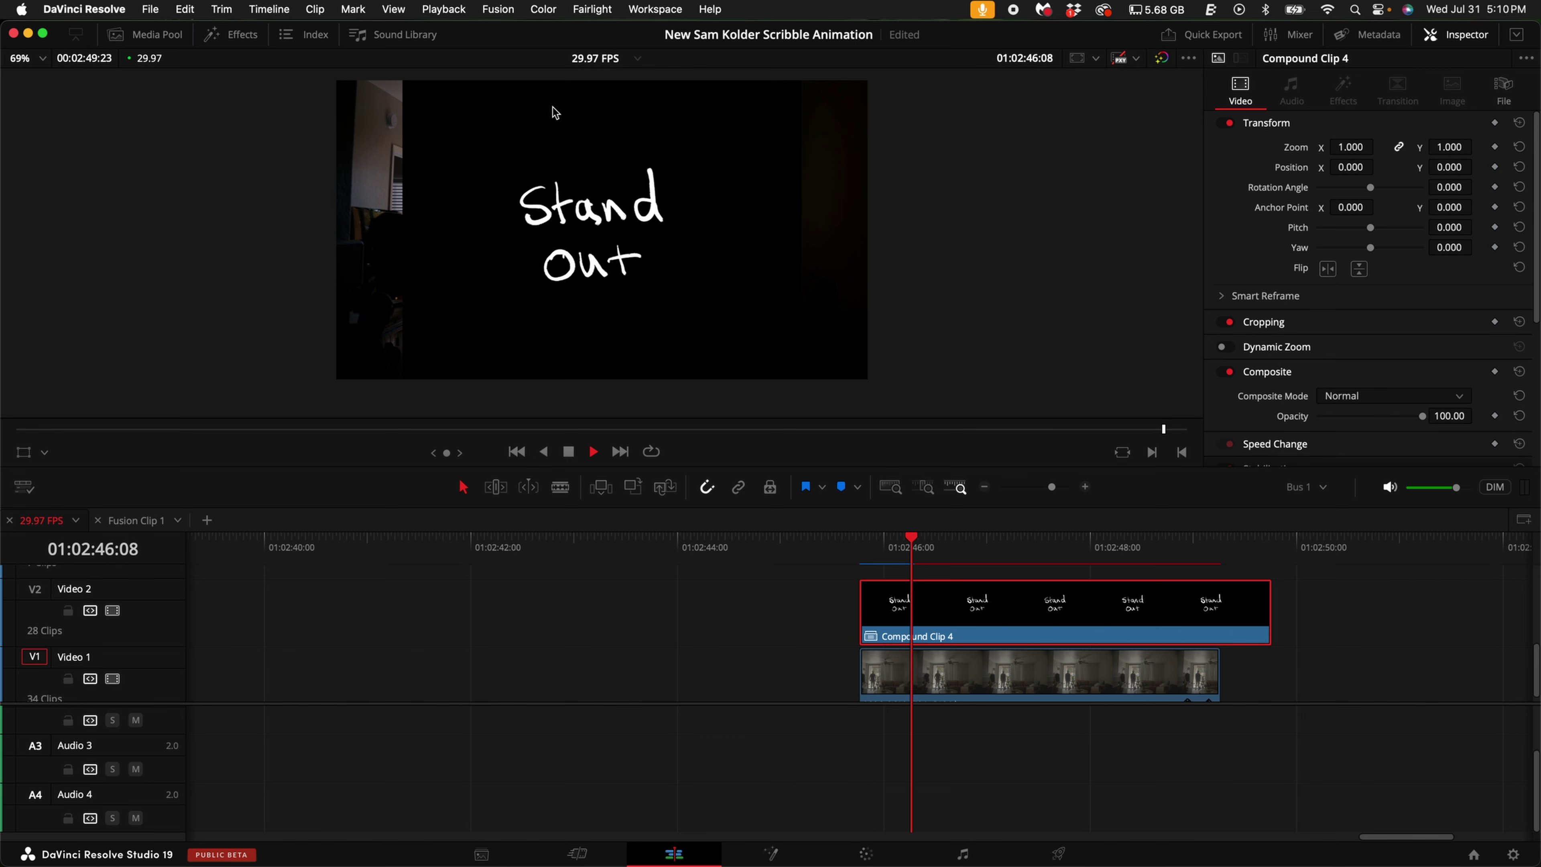
{"action": "key", "text": "space"}
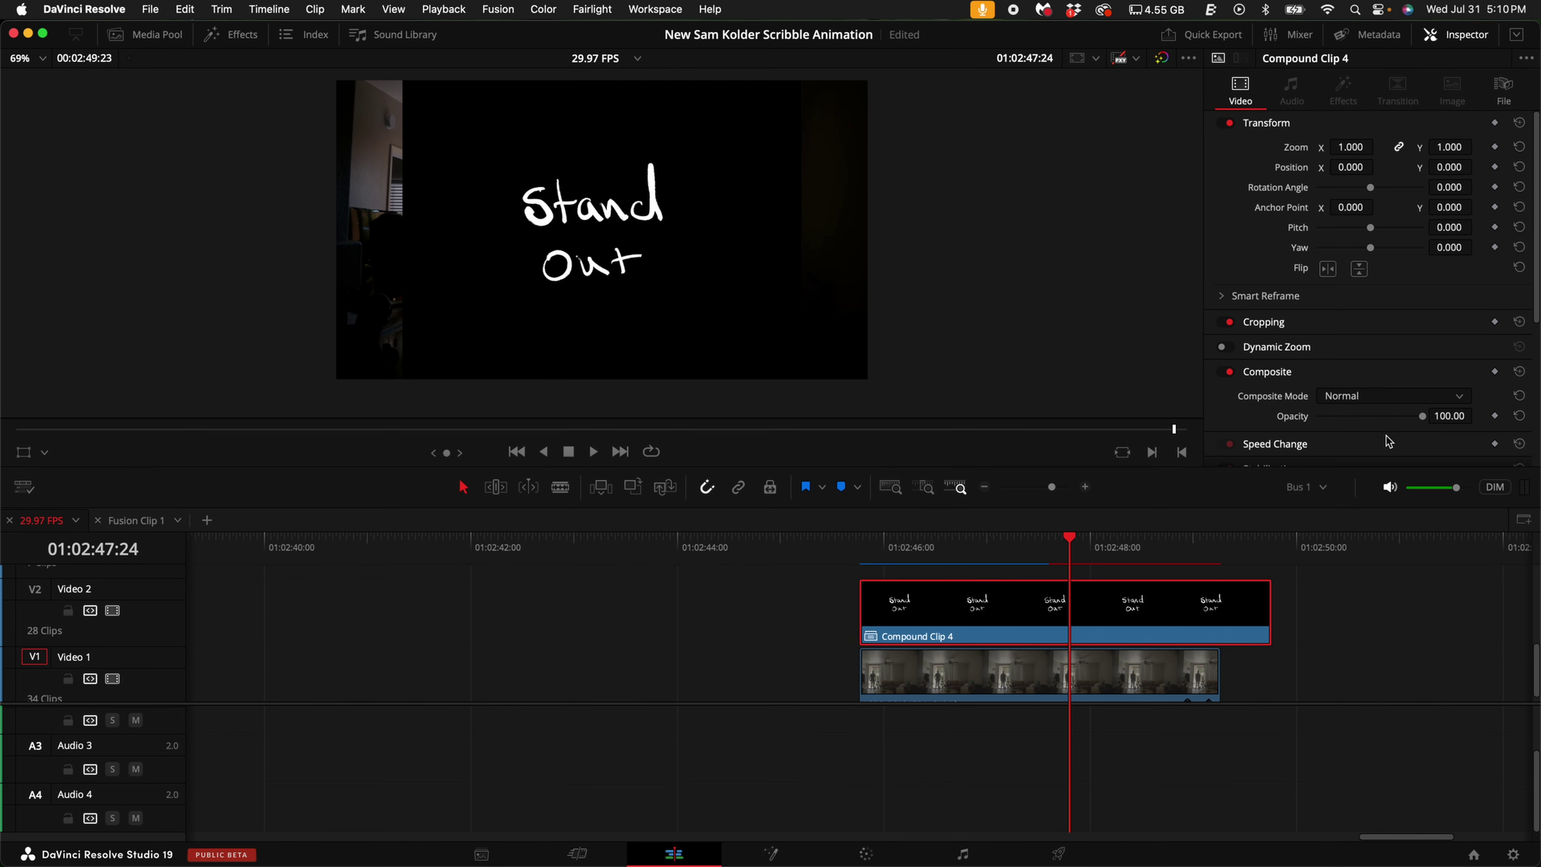
{"action": "left_click", "coordinate": [1356, 398]}
Set Compound Clip 4 to Add, zoom 0.920, position X 392 / Y 72, trimmed to footage end.
{"action": "left_click", "coordinate": [1355, 445]}
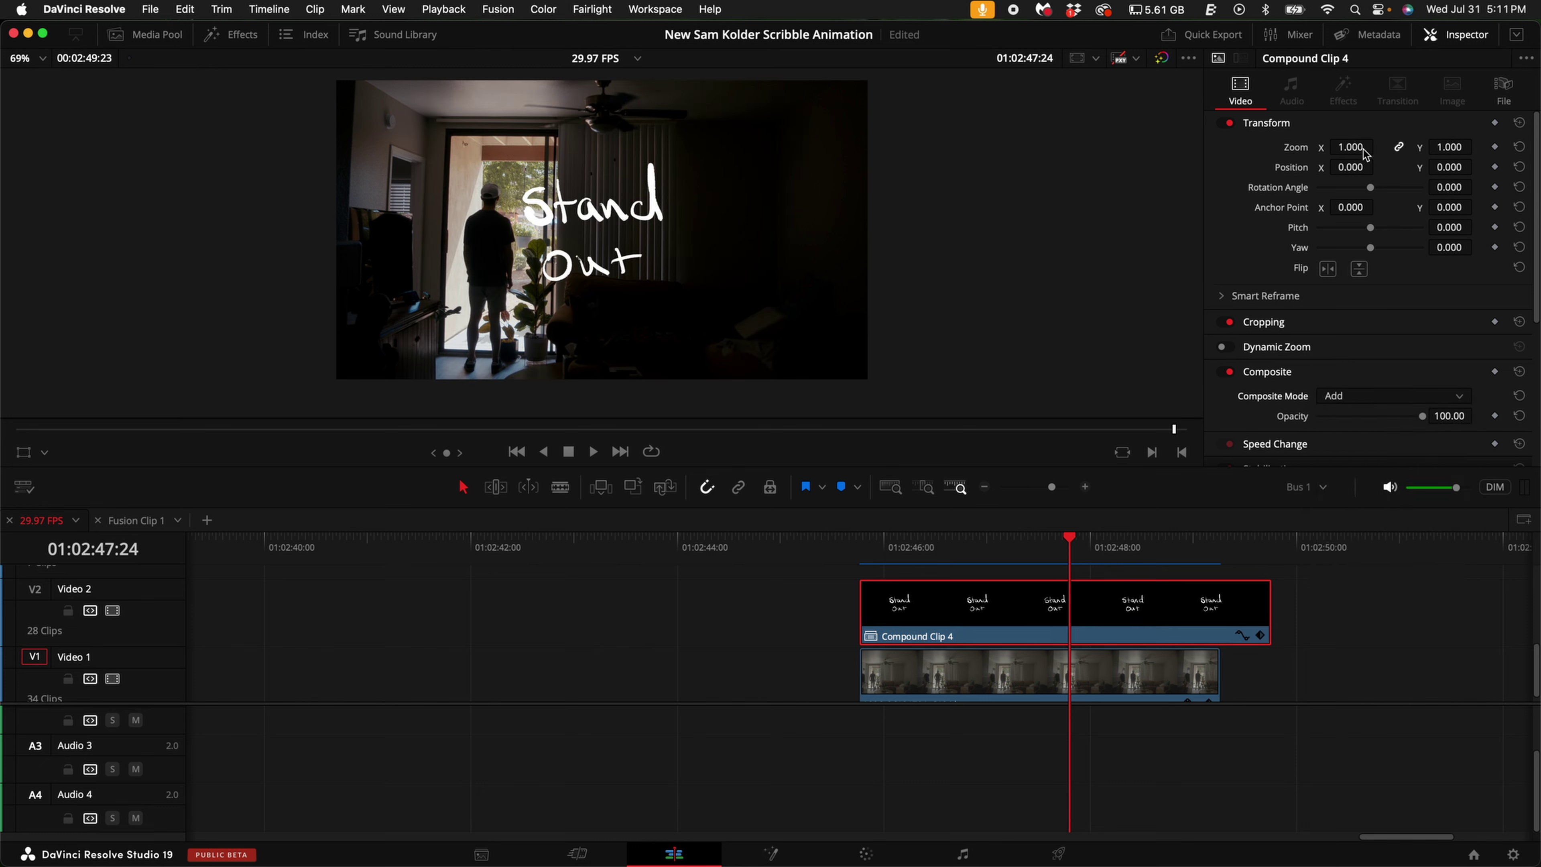
{"action": "left_click_drag", "start_coordinate": [1350, 147], "coordinate": [1380, 167]}
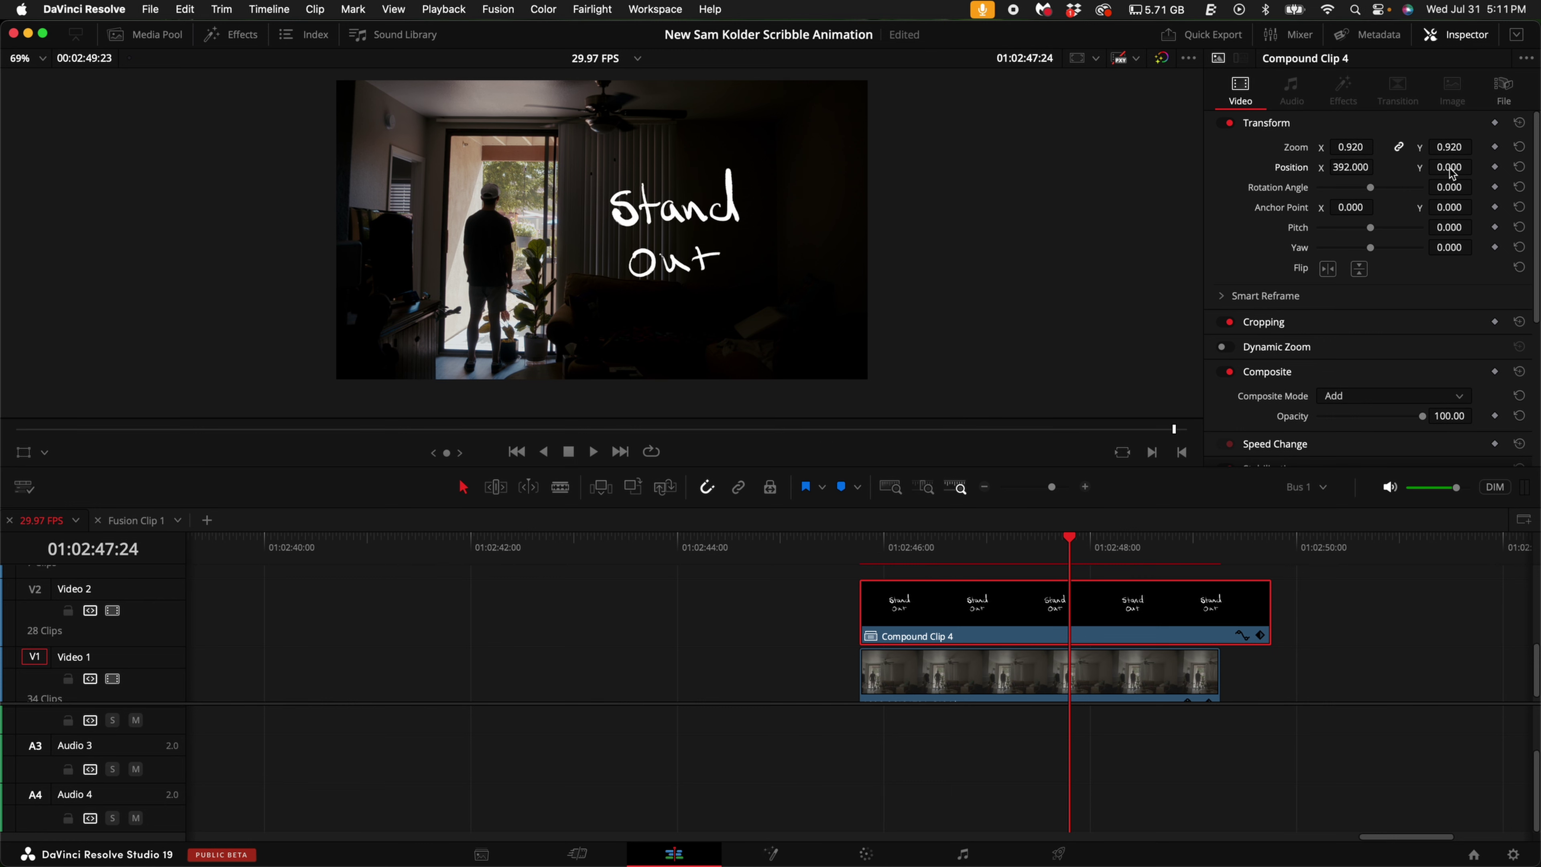
{"action": "left_click_drag", "start_coordinate": [1450, 173], "coordinate": [1504, 175]}
{"action": "left_click_drag", "start_coordinate": [1268, 607], "coordinate": [1224, 623]}
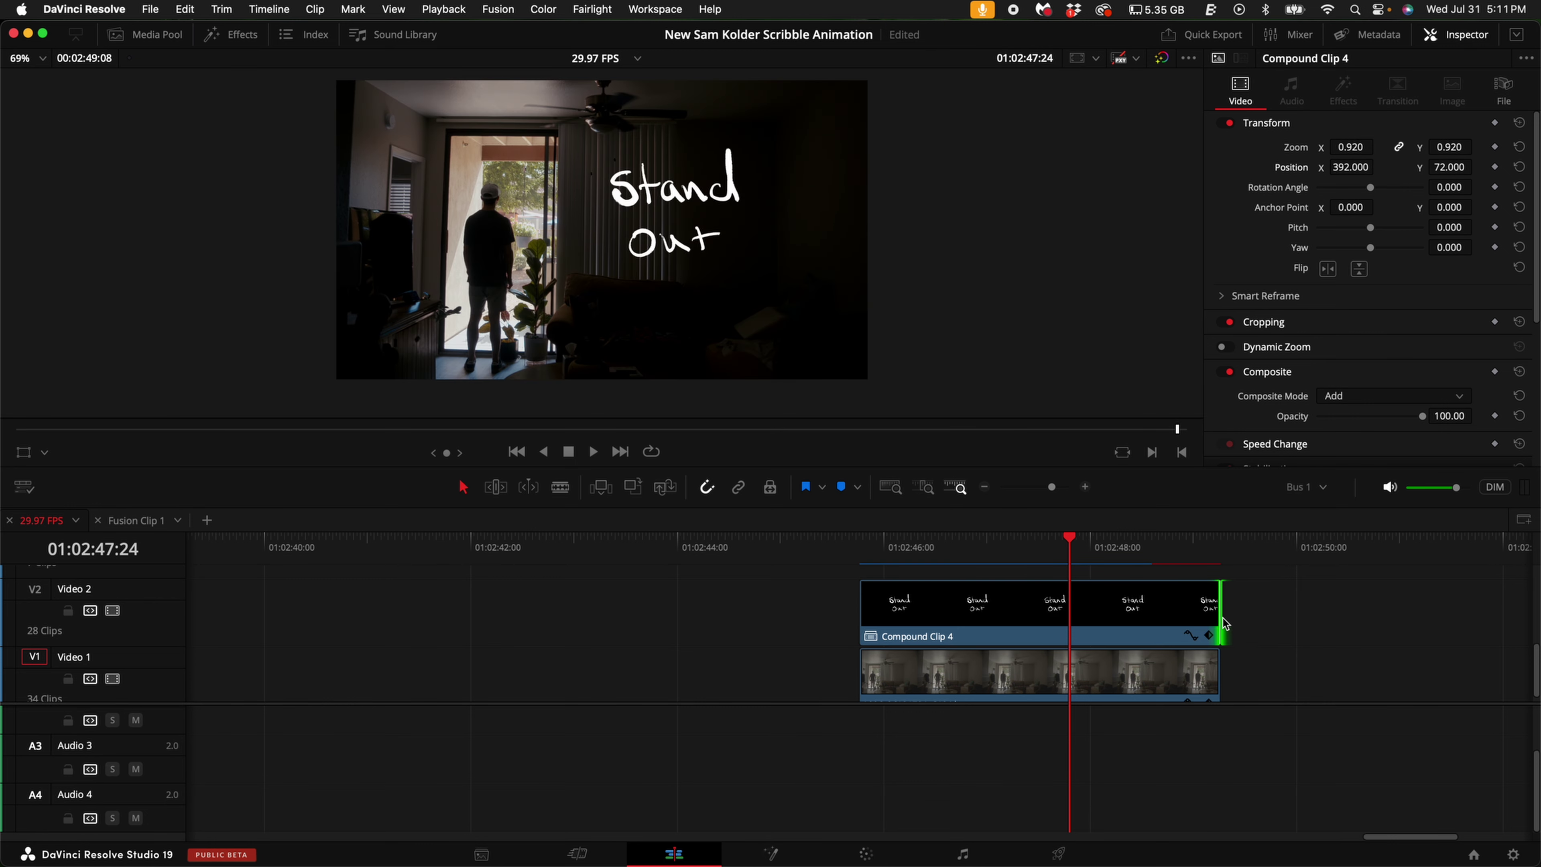
{"action": "left_click", "coordinate": [1079, 612]}
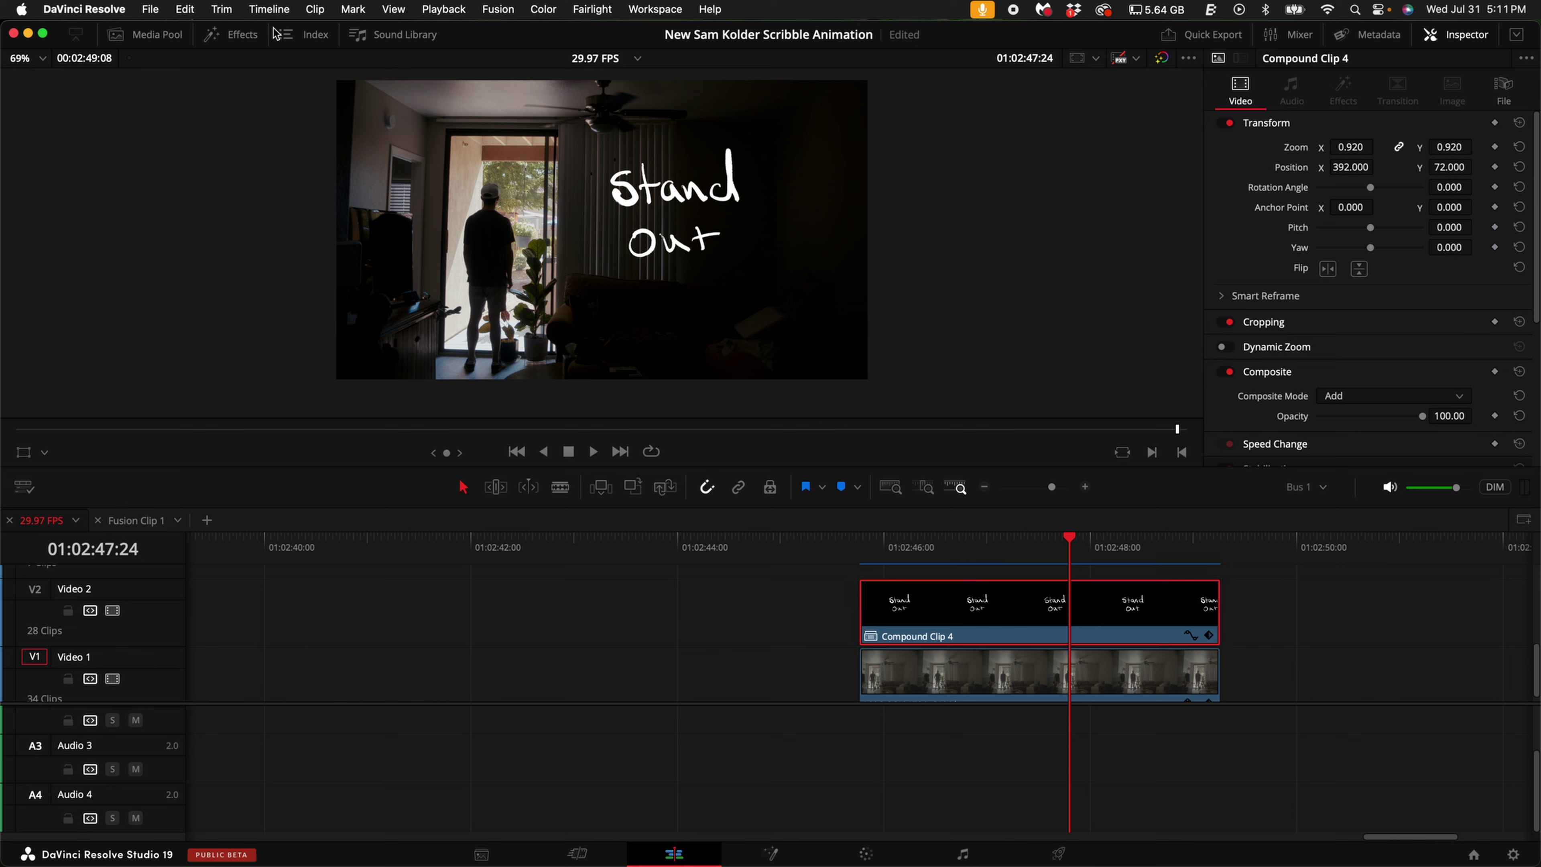
Search the effects library for 'glow' and apply Glow to Compound Clip 4.
{"action": "left_click", "coordinate": [258, 37]}
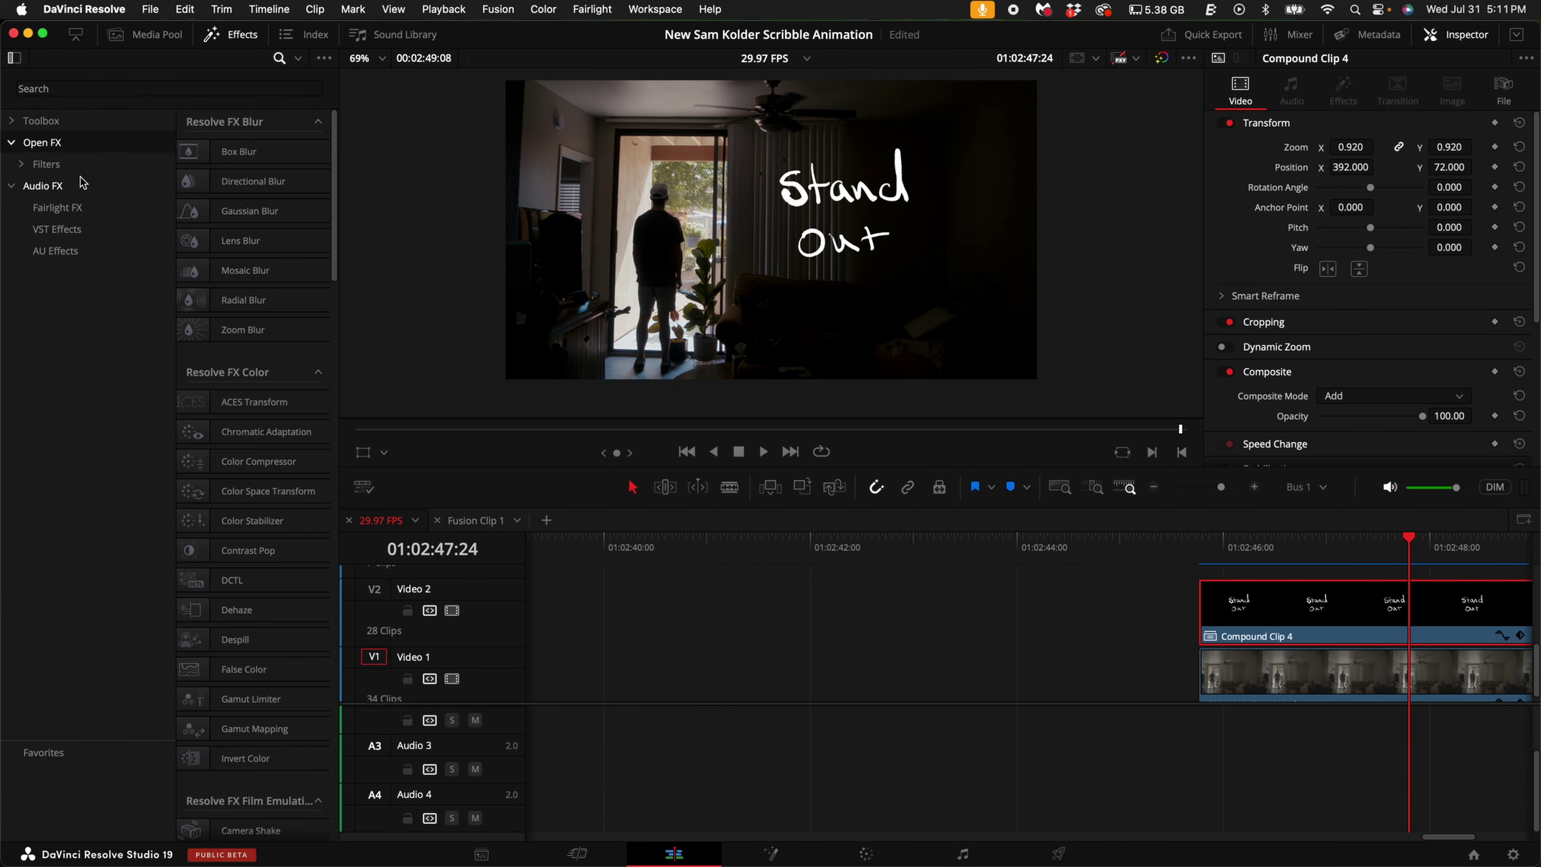
{"action": "left_click", "coordinate": [116, 91]}
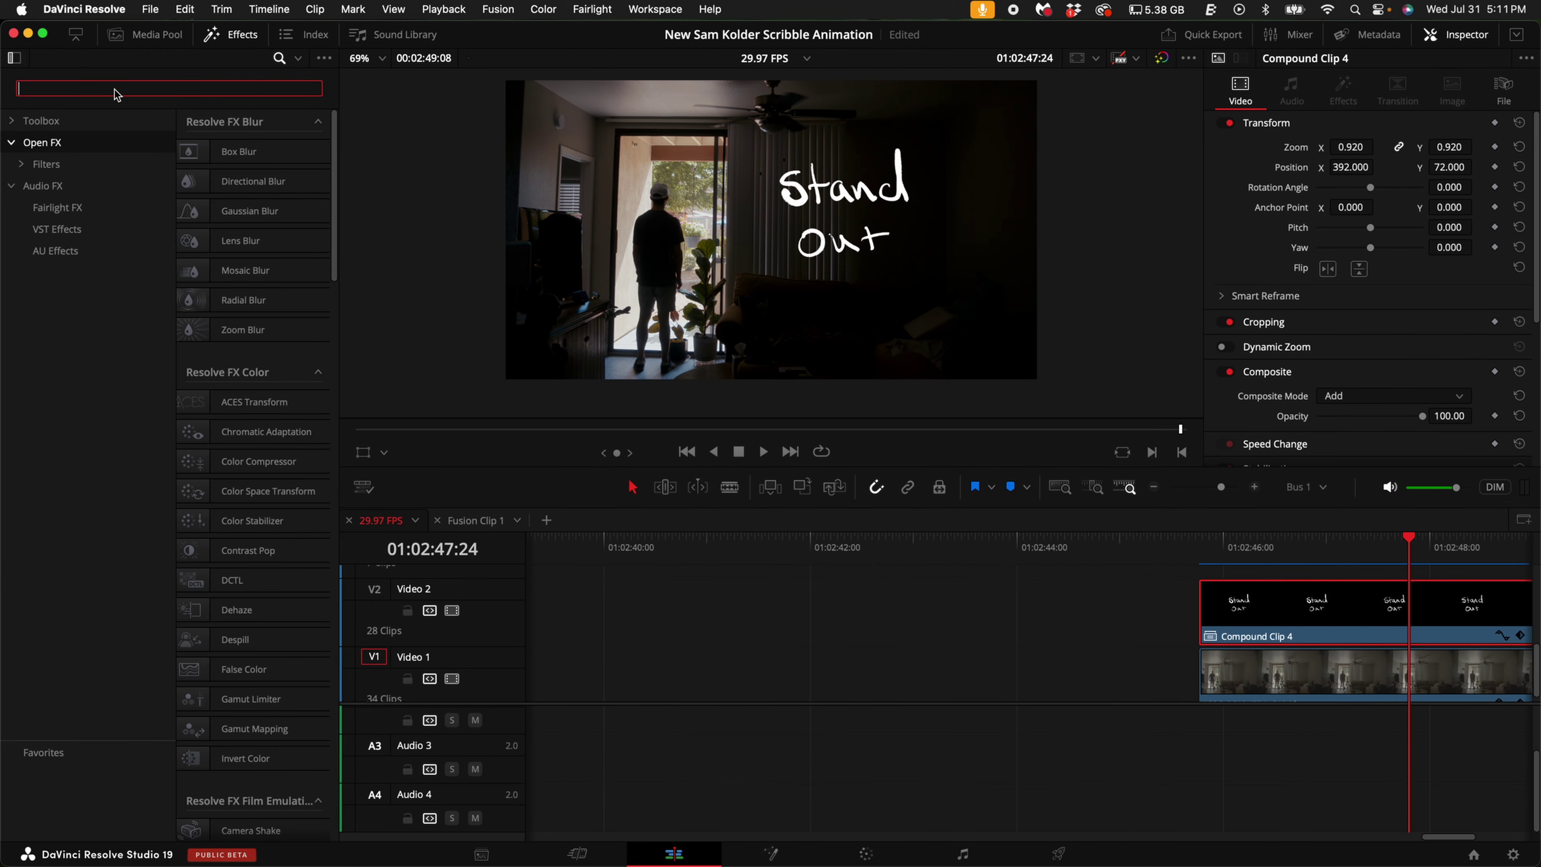
{"action": "type", "text": "glow"}
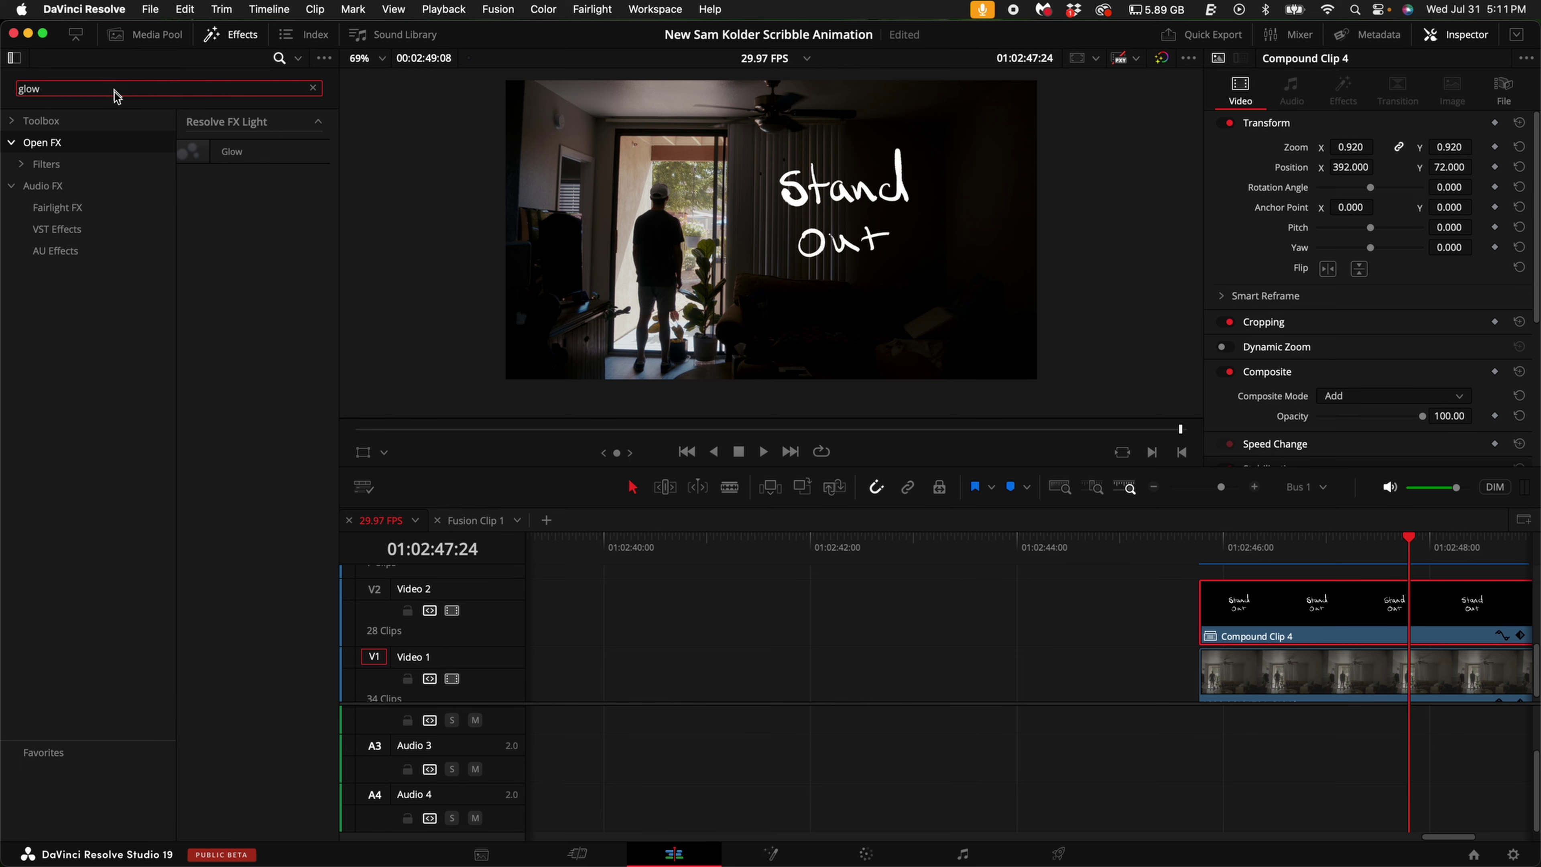
{"action": "left_click_drag", "start_coordinate": [234, 152], "coordinate": [1349, 615]}
{"action": "left_click", "coordinate": [231, 34]}
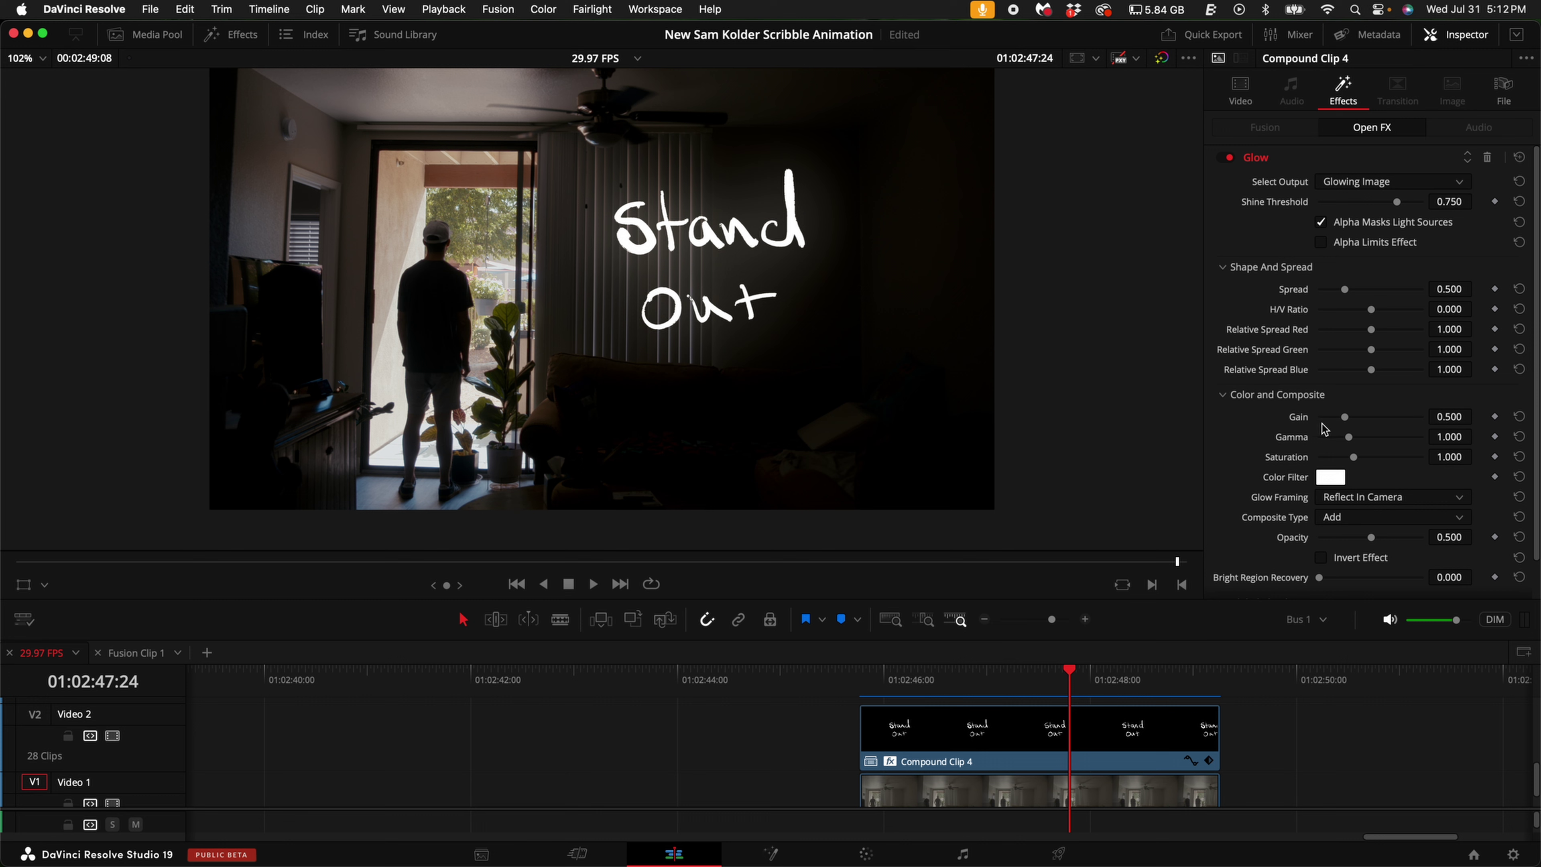
Tone down the glow: gain reset to 0.500, spread about 0.107, shine threshold 1.000.
{"action": "left_click_drag", "start_coordinate": [1345, 419], "coordinate": [1452, 417]}
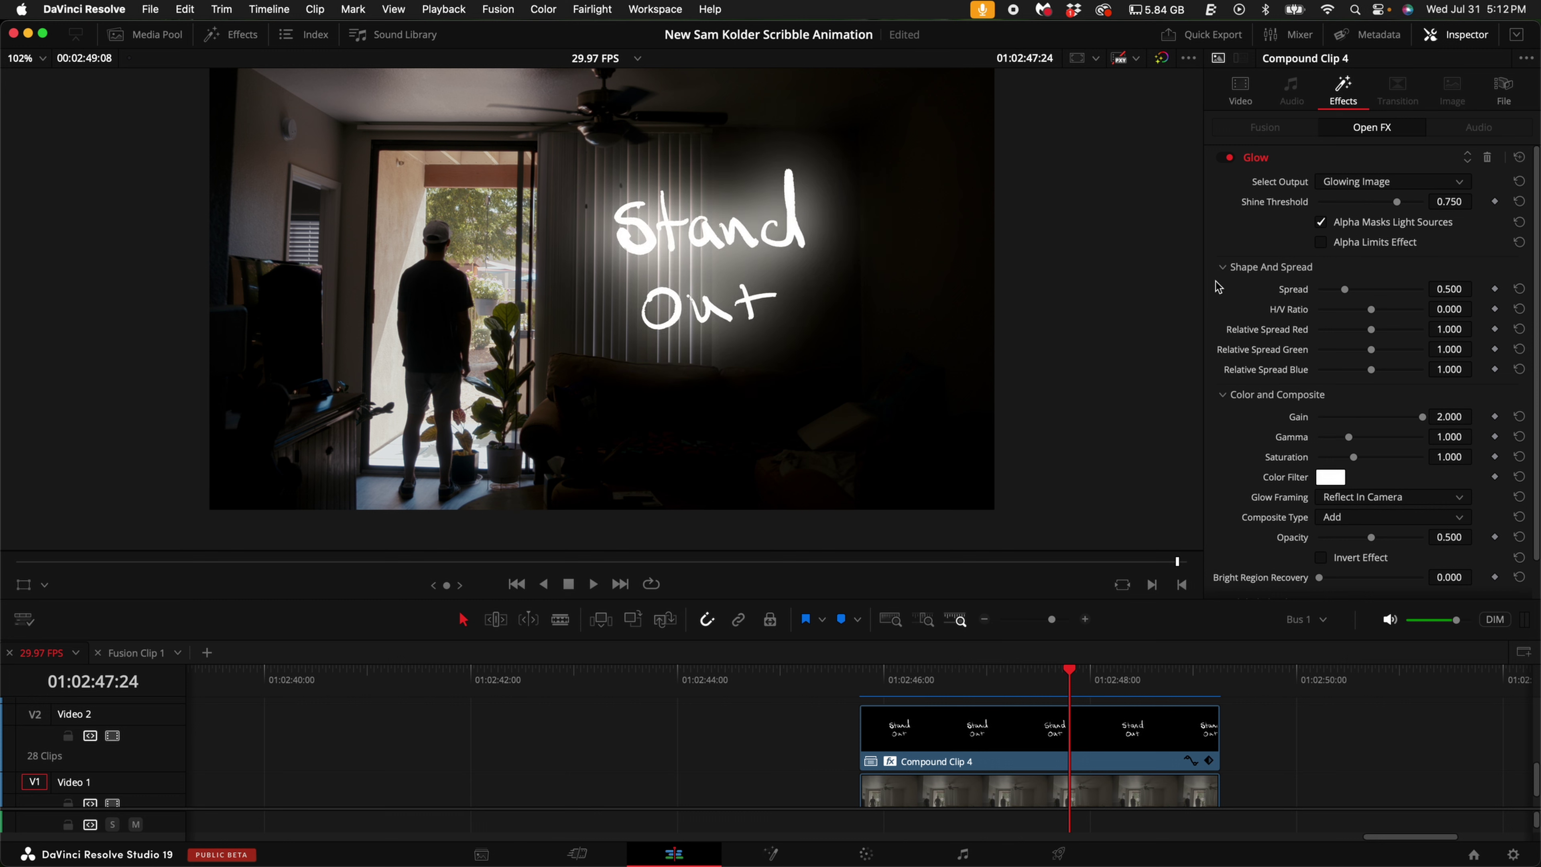
{"action": "left_click_drag", "start_coordinate": [1452, 289], "coordinate": [1083, 336]}
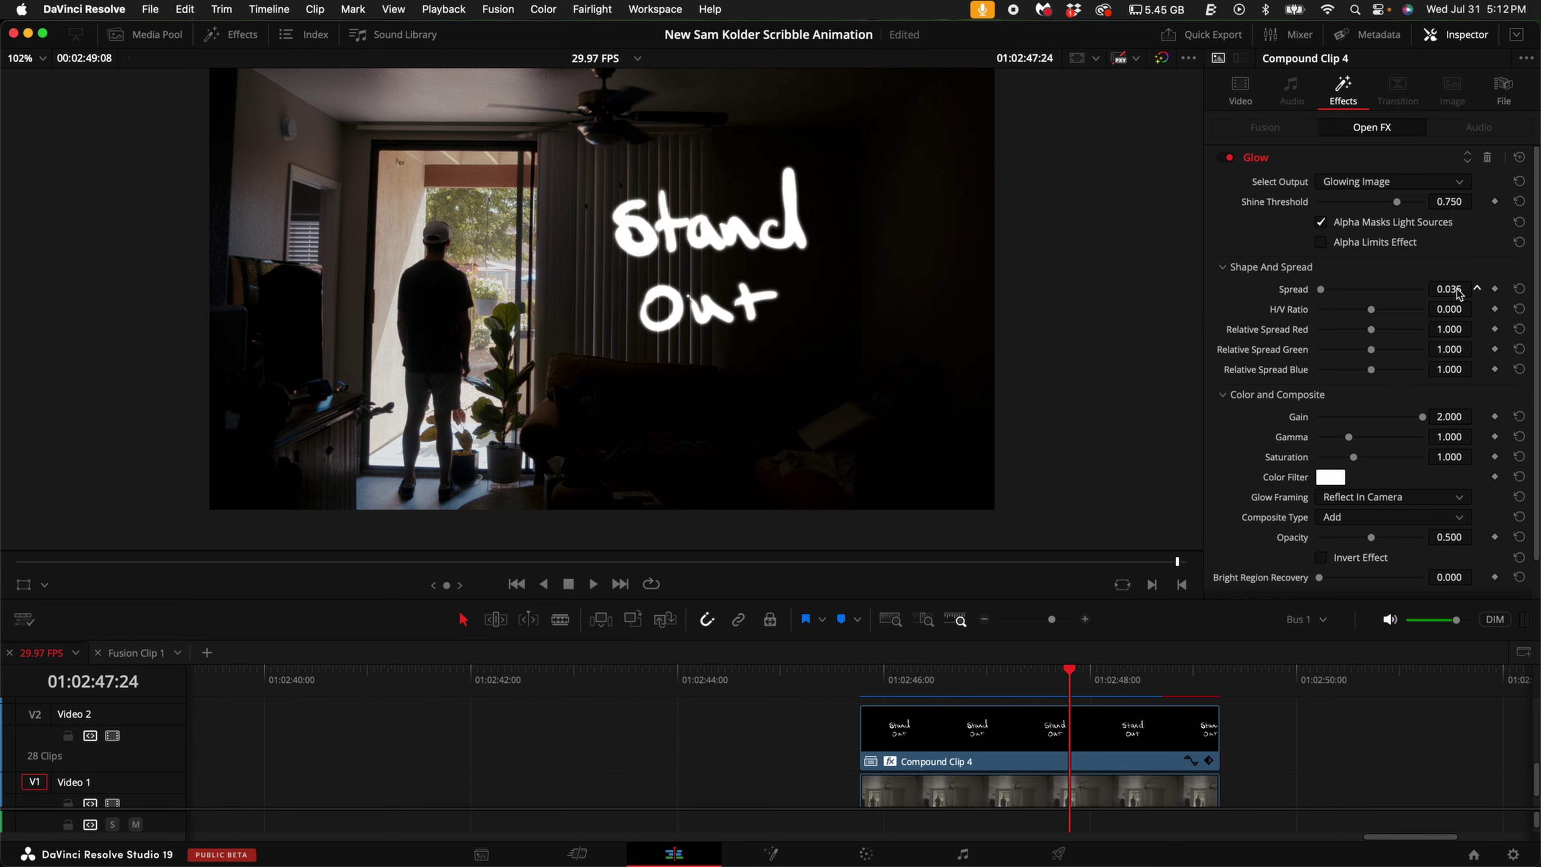
{"action": "left_click", "coordinate": [1518, 418]}
{"action": "scroll", "coordinate": [667, 303], "scroll_direction": "up", "scroll_amount": 3}
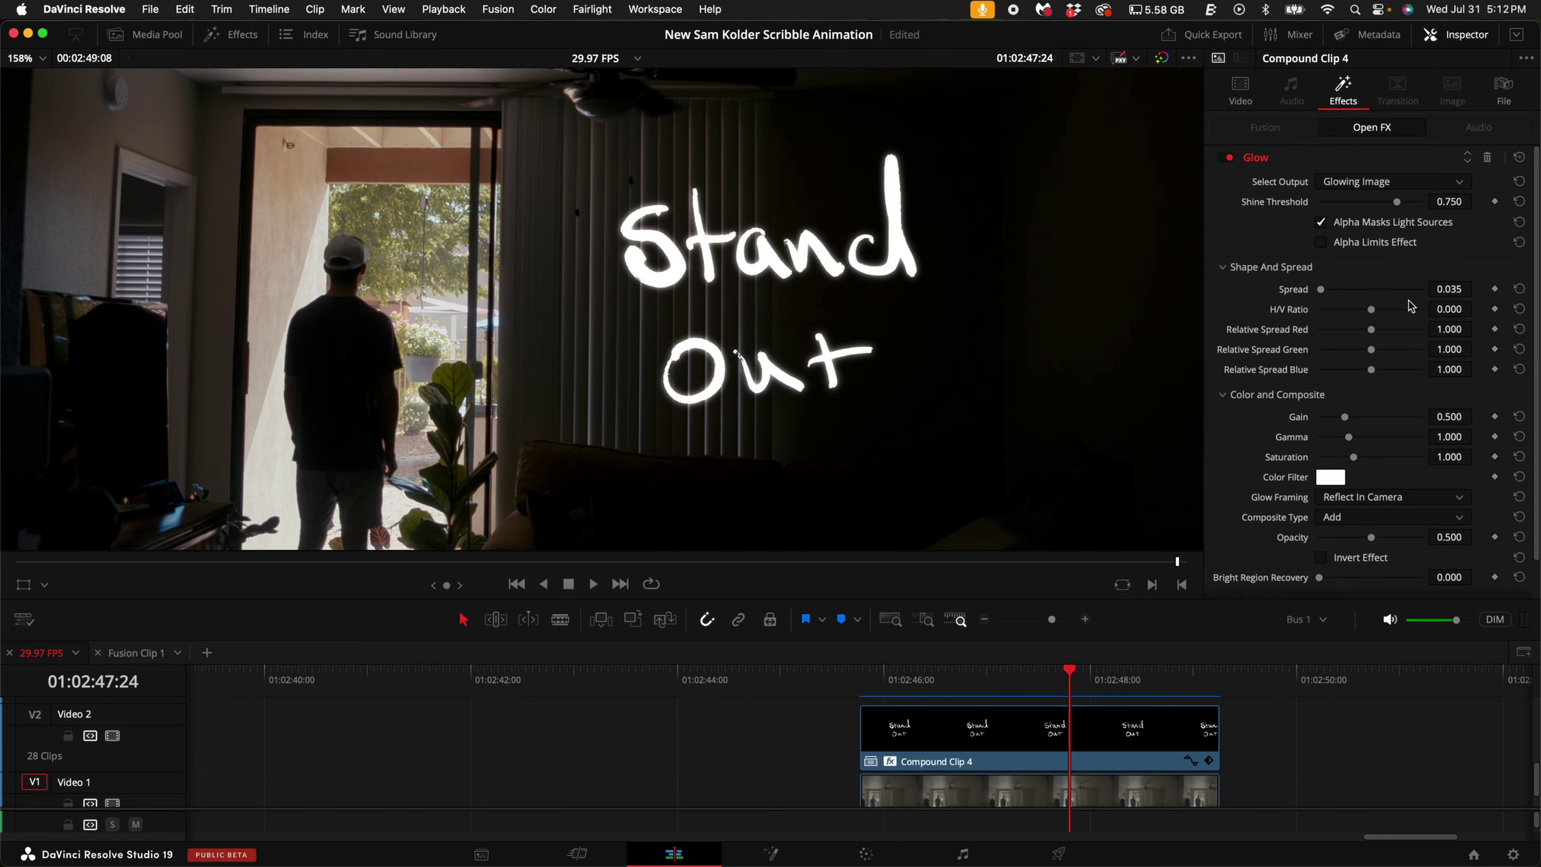
{"action": "left_click_drag", "start_coordinate": [1450, 290], "coordinate": [1422, 332]}
{"action": "mouse_move", "coordinate": [1396, 202]}
{"action": "left_mouse_down"}
{"action": "mouse_move", "coordinate": [1447, 219]}
{"action": "mouse_move", "coordinate": [1371, 216]}
{"action": "mouse_move", "coordinate": [1443, 220]}
{"action": "mouse_move", "coordinate": [1413, 220]}
{"action": "left_mouse_up"}
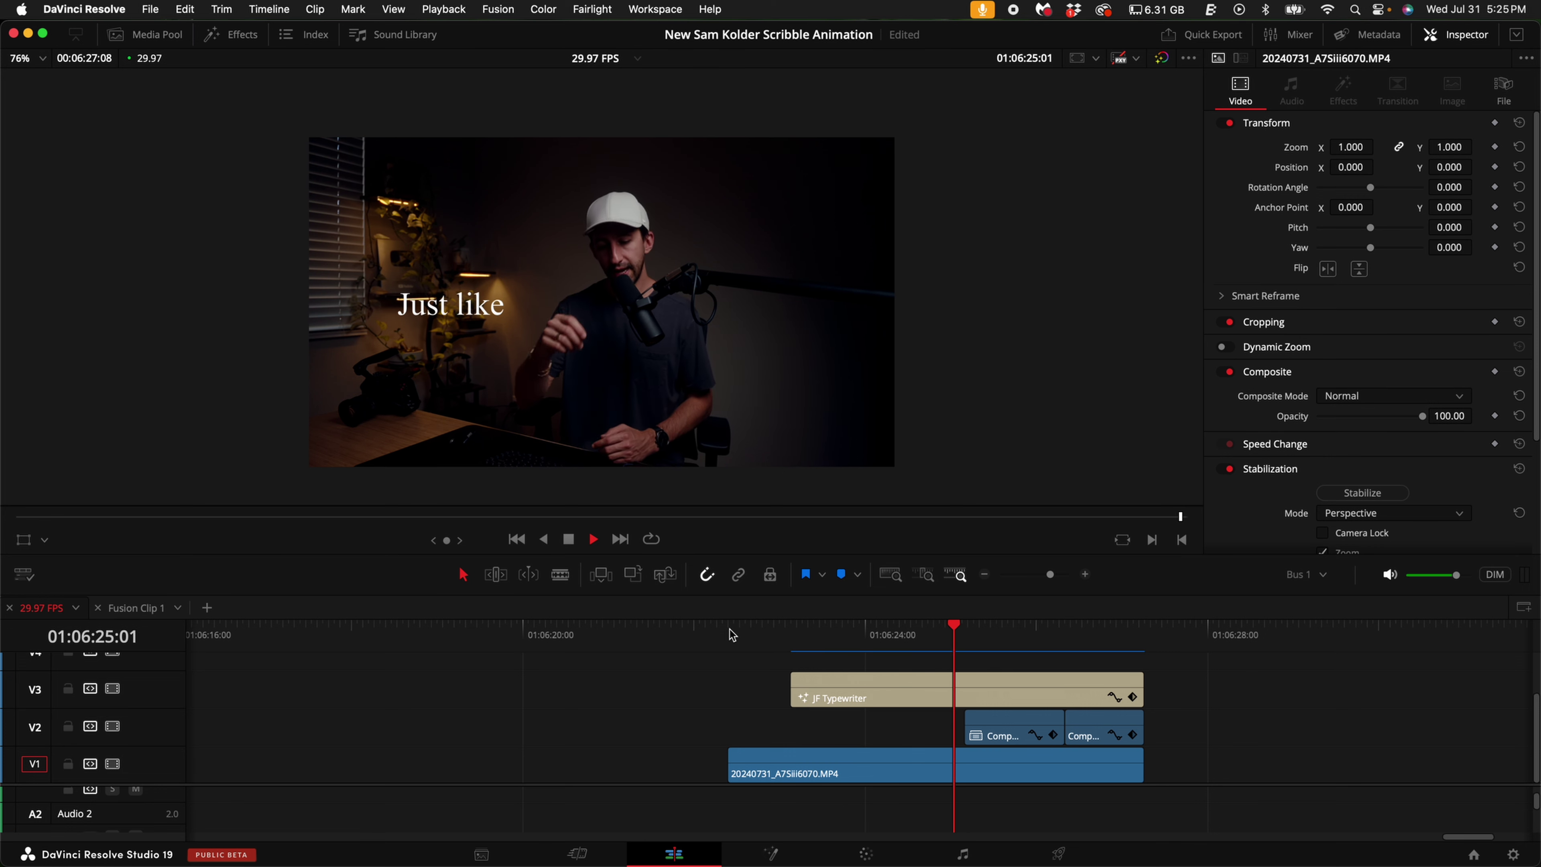
Add a JF Typewriter title from the Titles library onto Video 3 above the footage.
{"action": "left_click", "coordinate": [824, 673]}
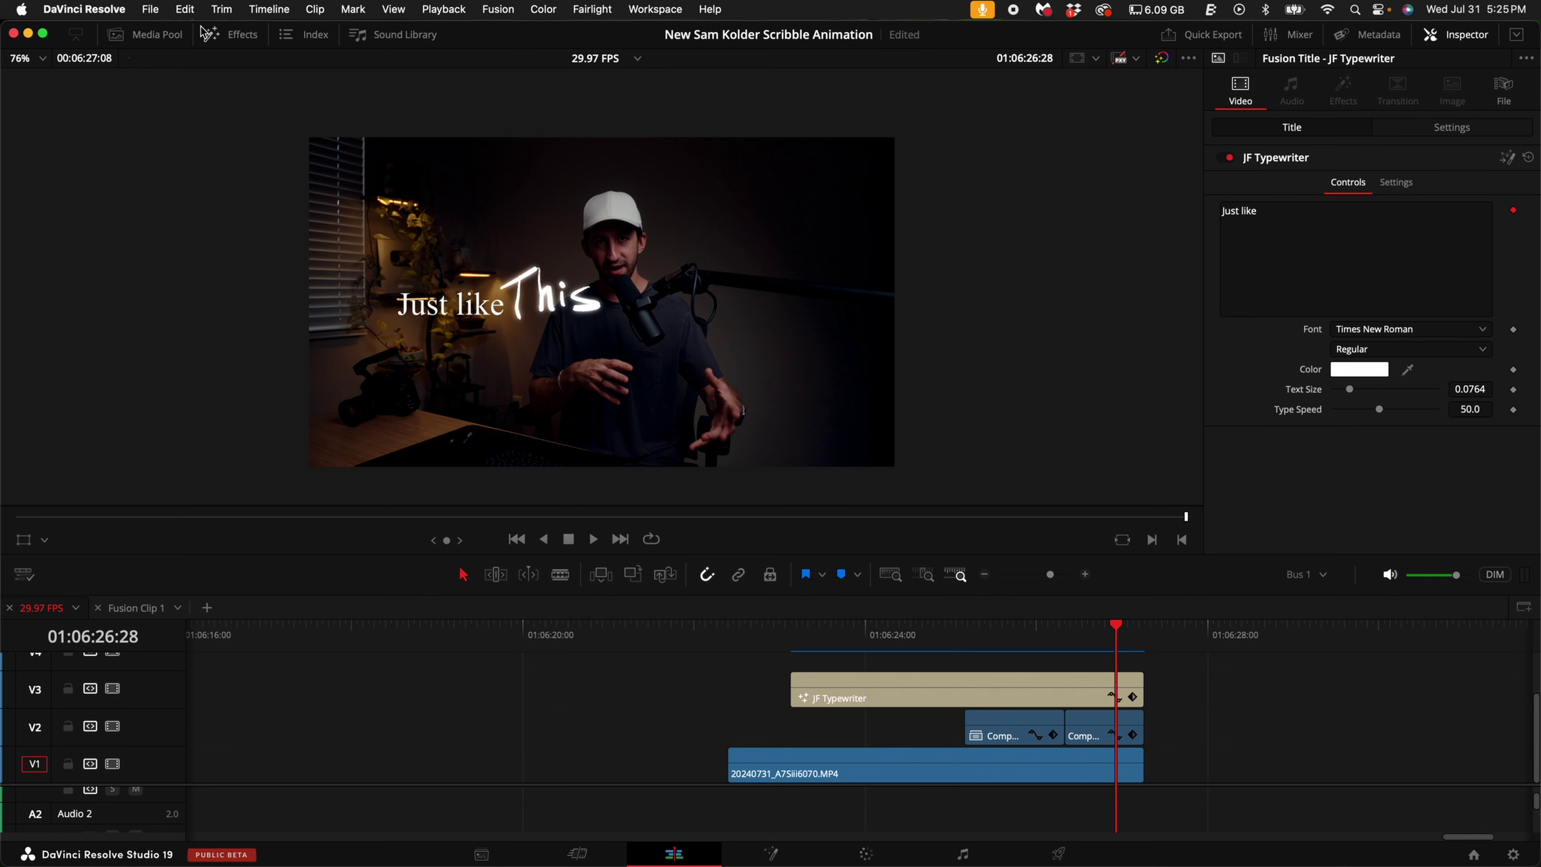
{"action": "left_click", "coordinate": [241, 34]}
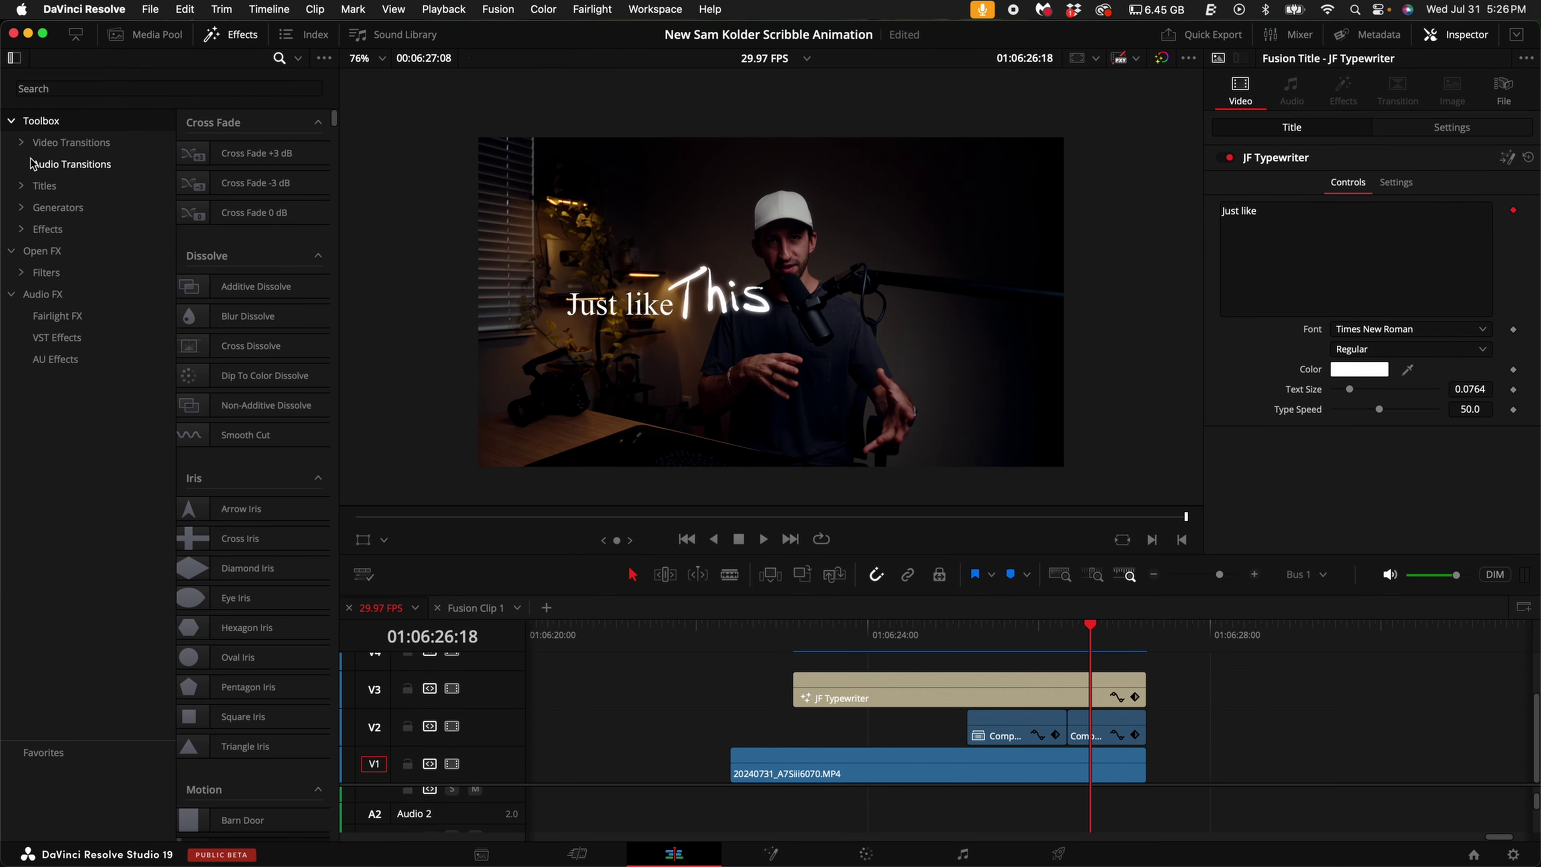
{"action": "left_click", "coordinate": [22, 186]}
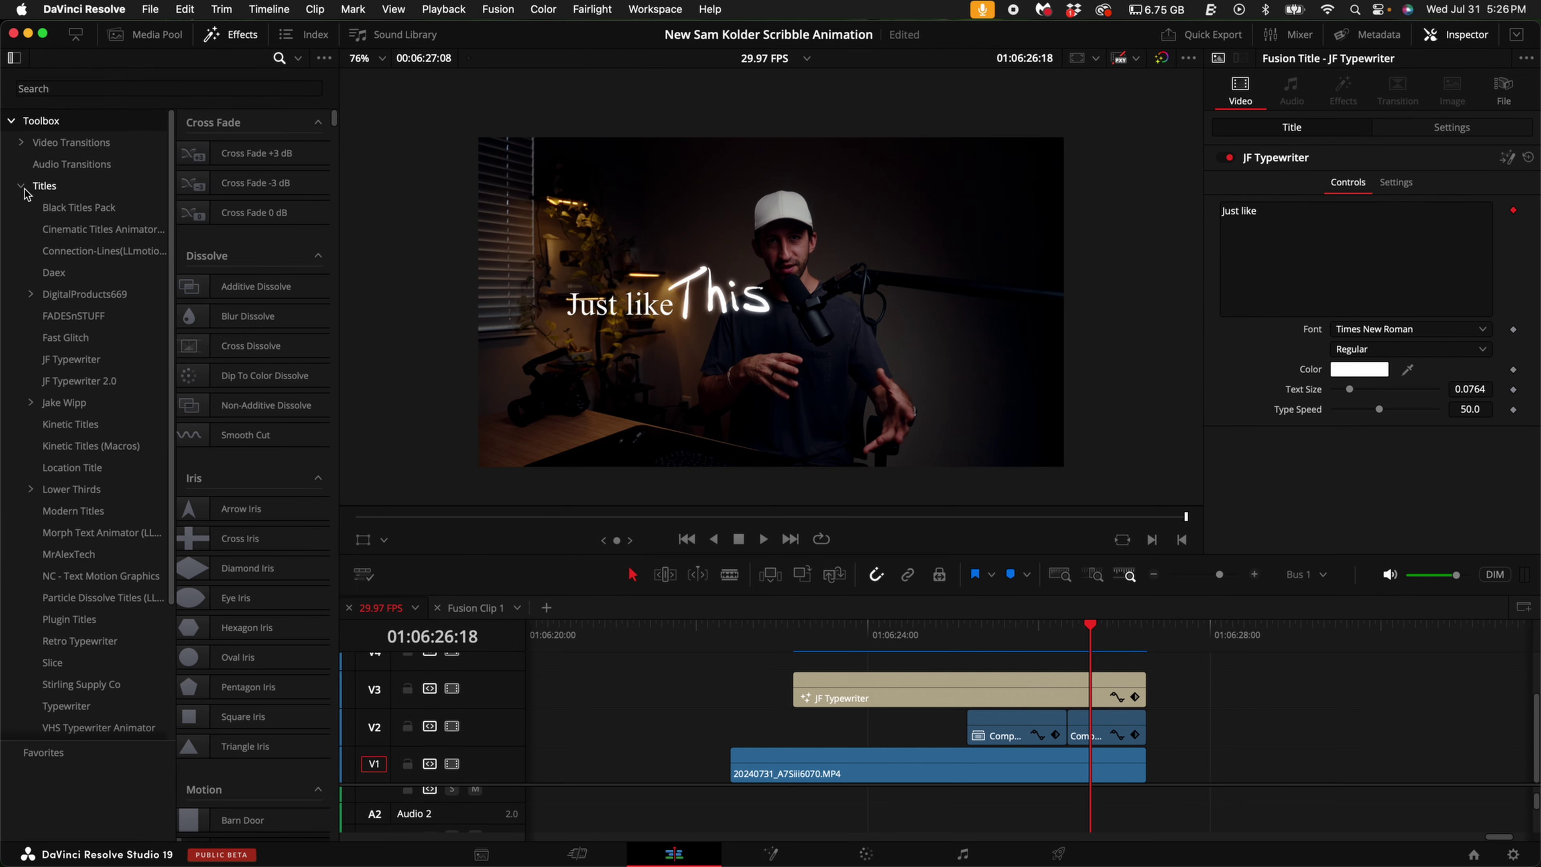
{"action": "left_click", "coordinate": [69, 359]}
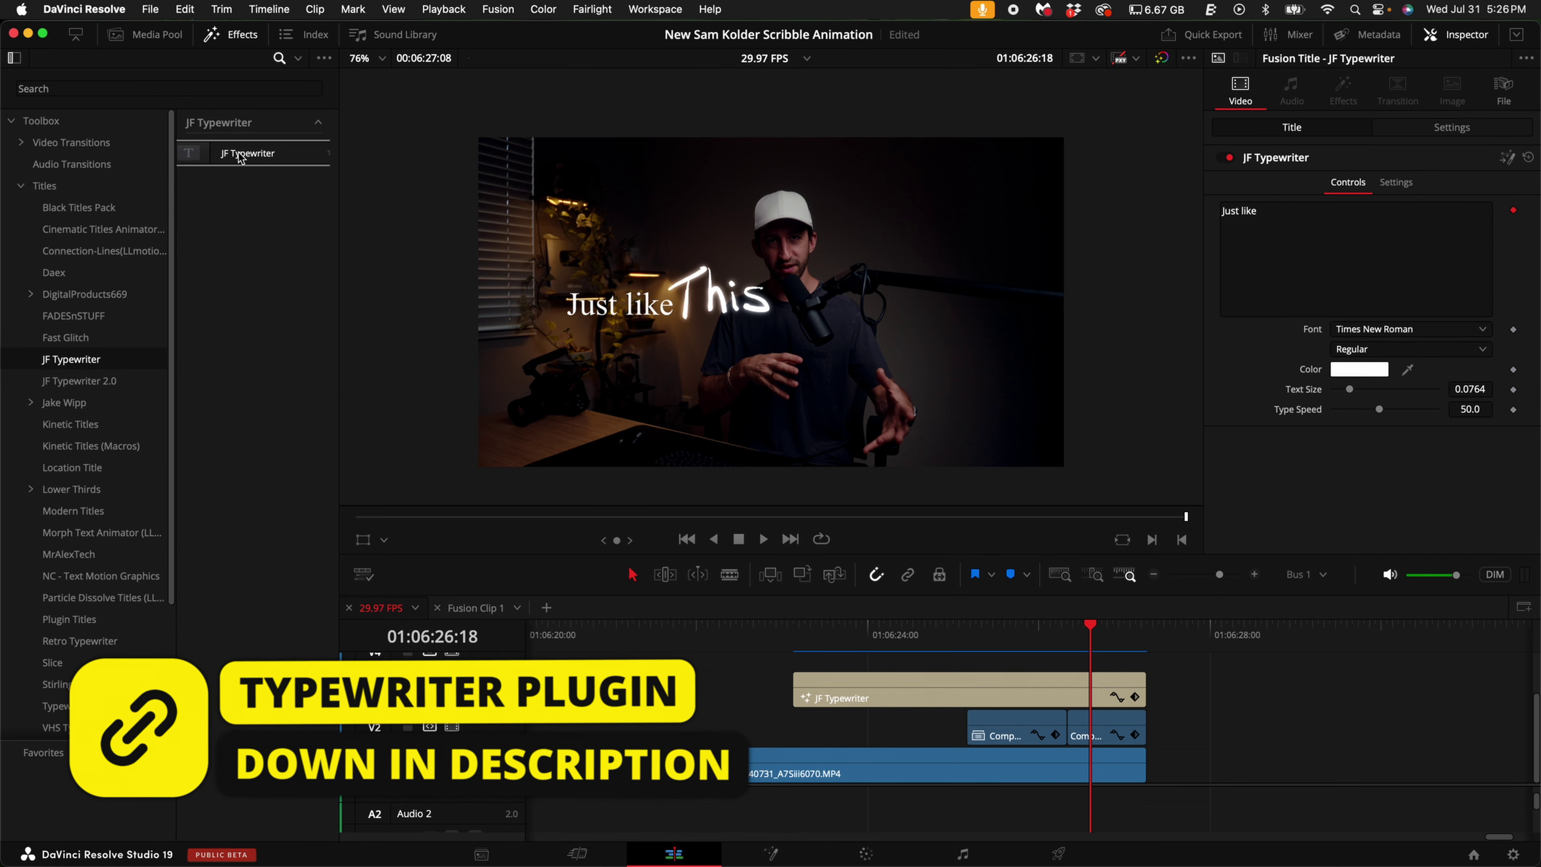
{"action": "left_click_drag", "start_coordinate": [243, 153], "coordinate": [793, 704]}
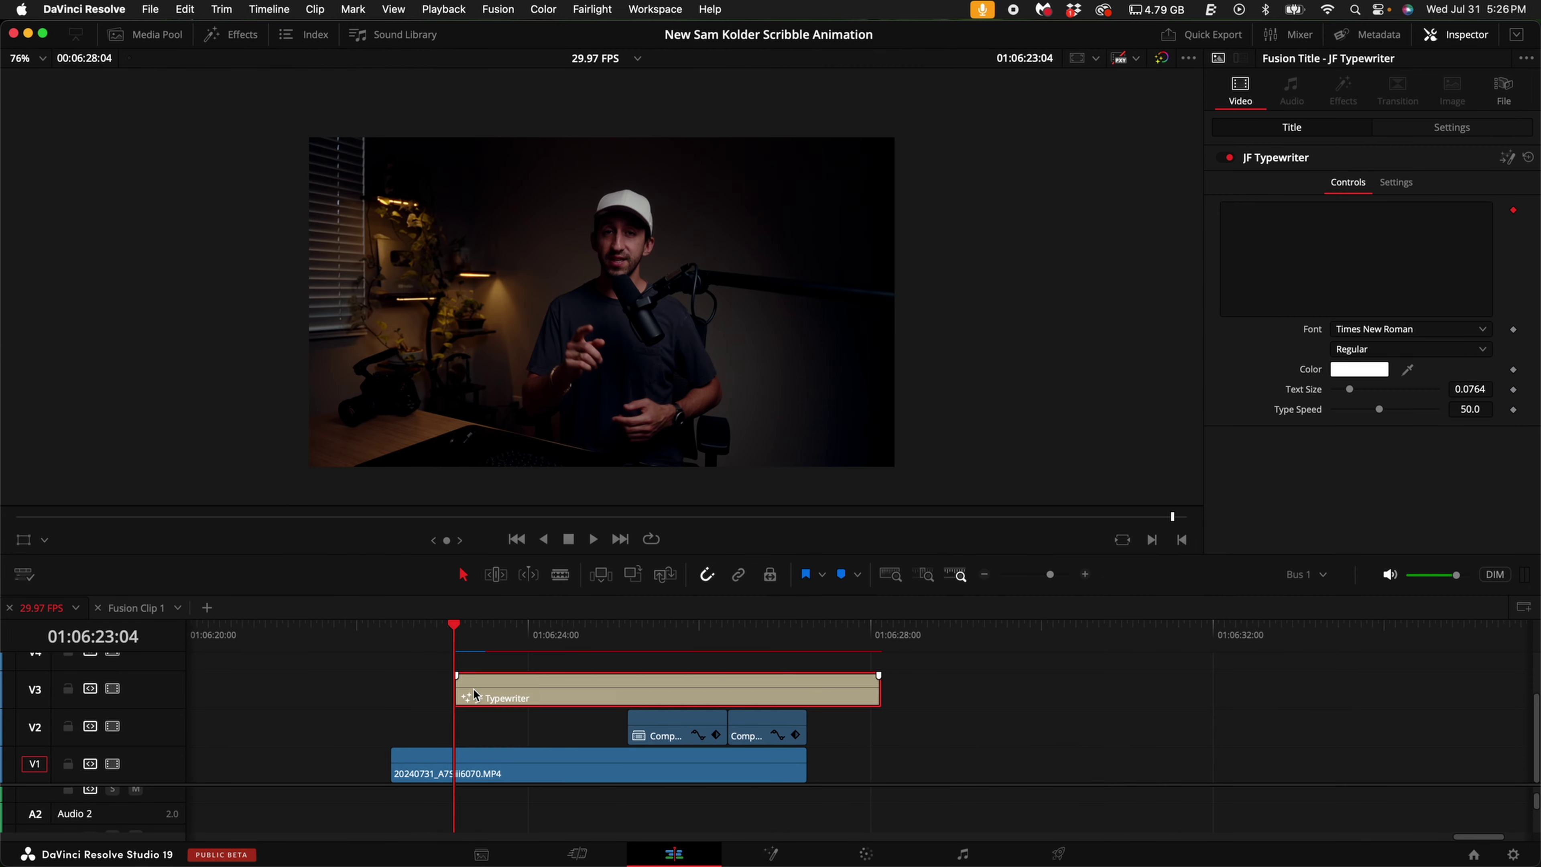
{"action": "key", "text": "super+equal"}
Slide the typewriter title clip slightly earlier and change its text to 'Just like'.
{"action": "left_click_drag", "start_coordinate": [998, 686], "coordinate": [919, 699]}
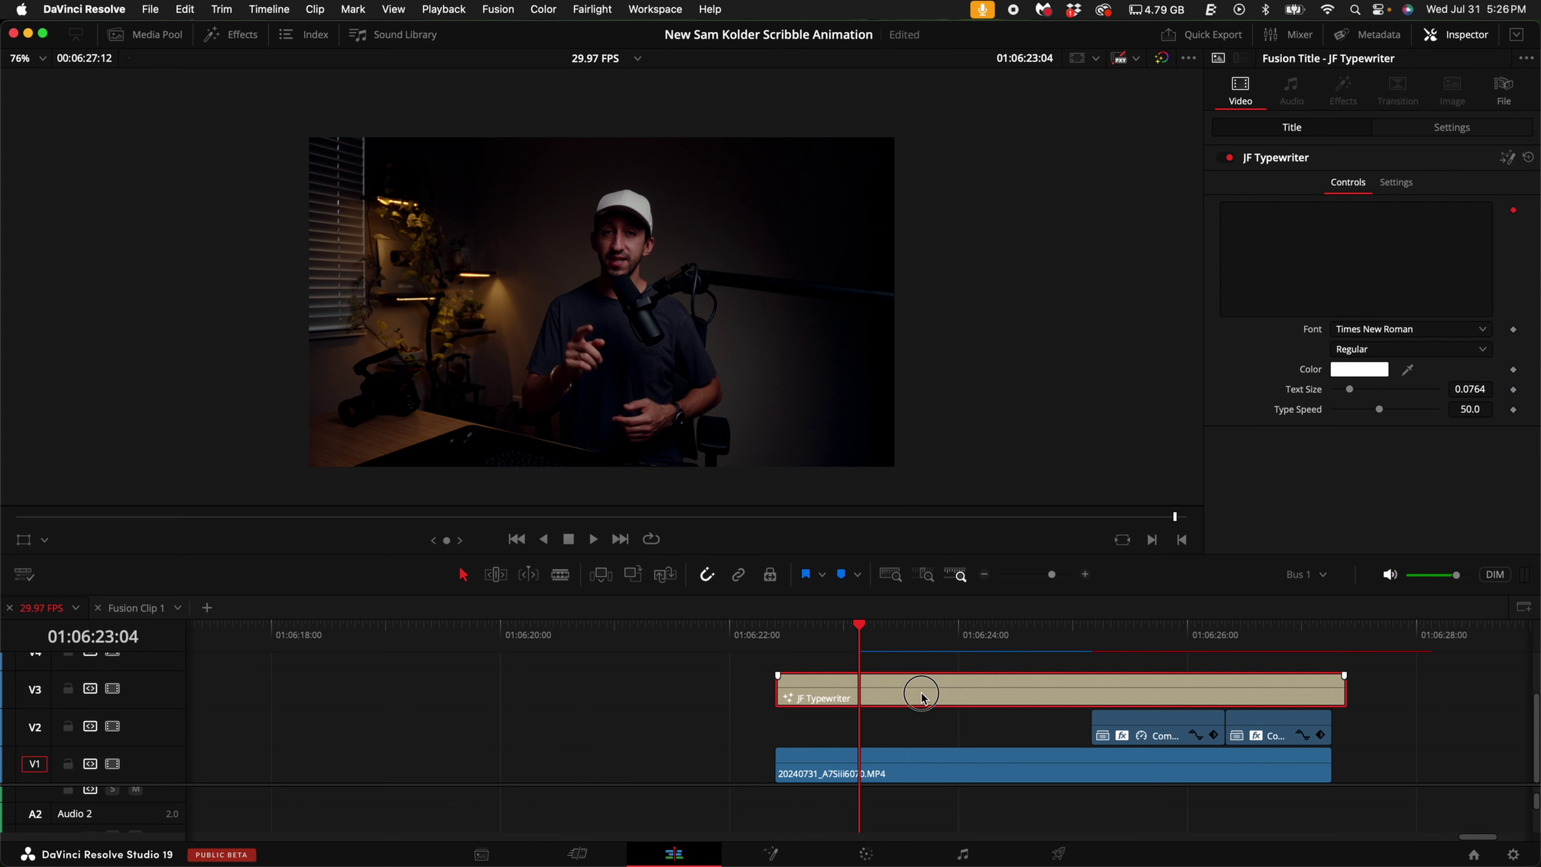
{"action": "left_click", "coordinate": [1325, 248]}
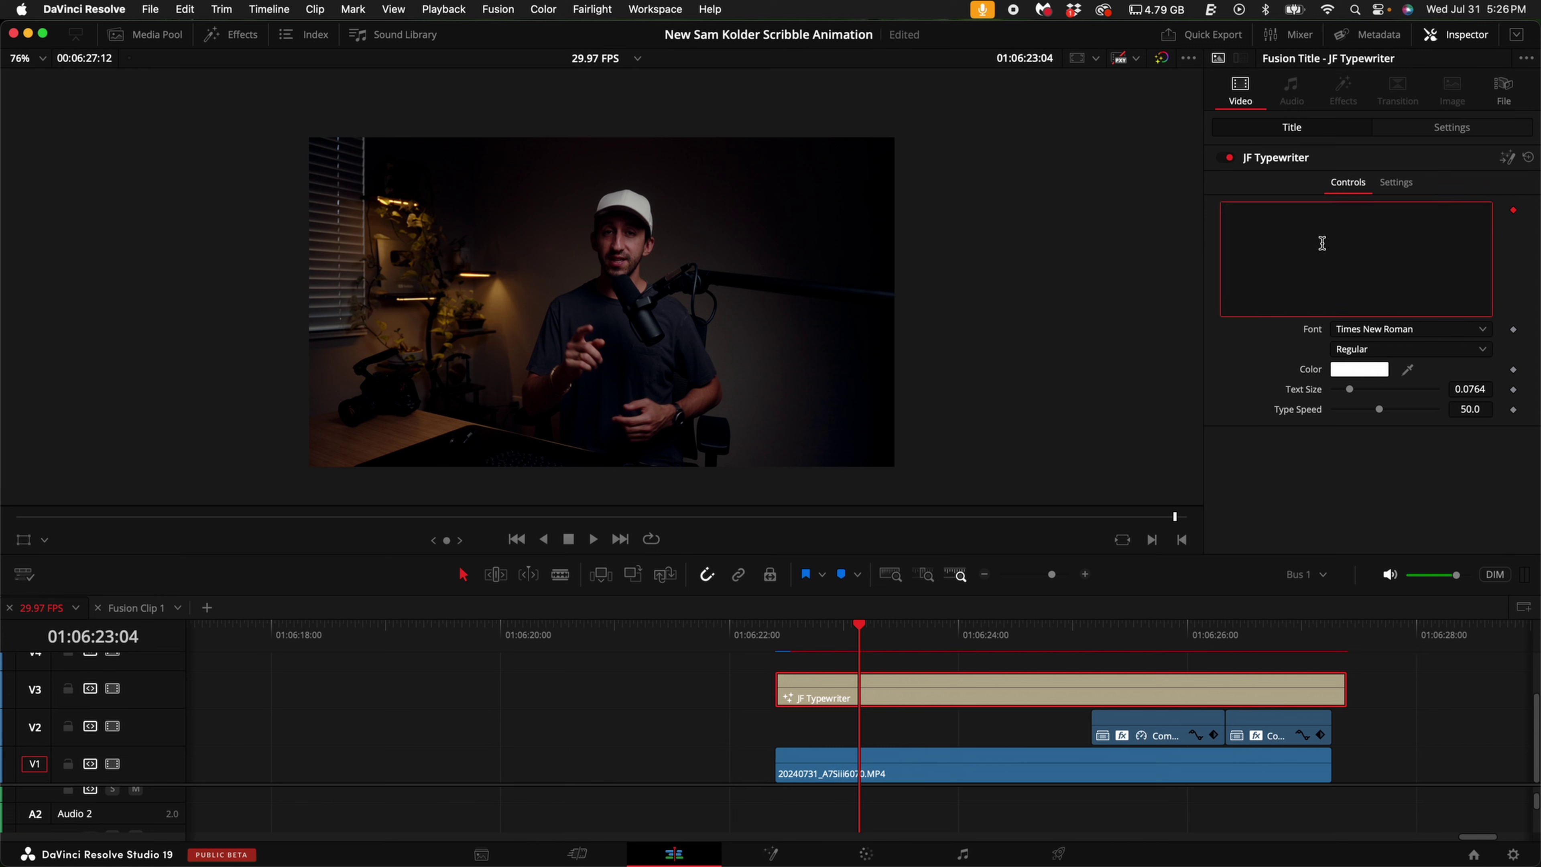
{"action": "type", "text": "Just like"}
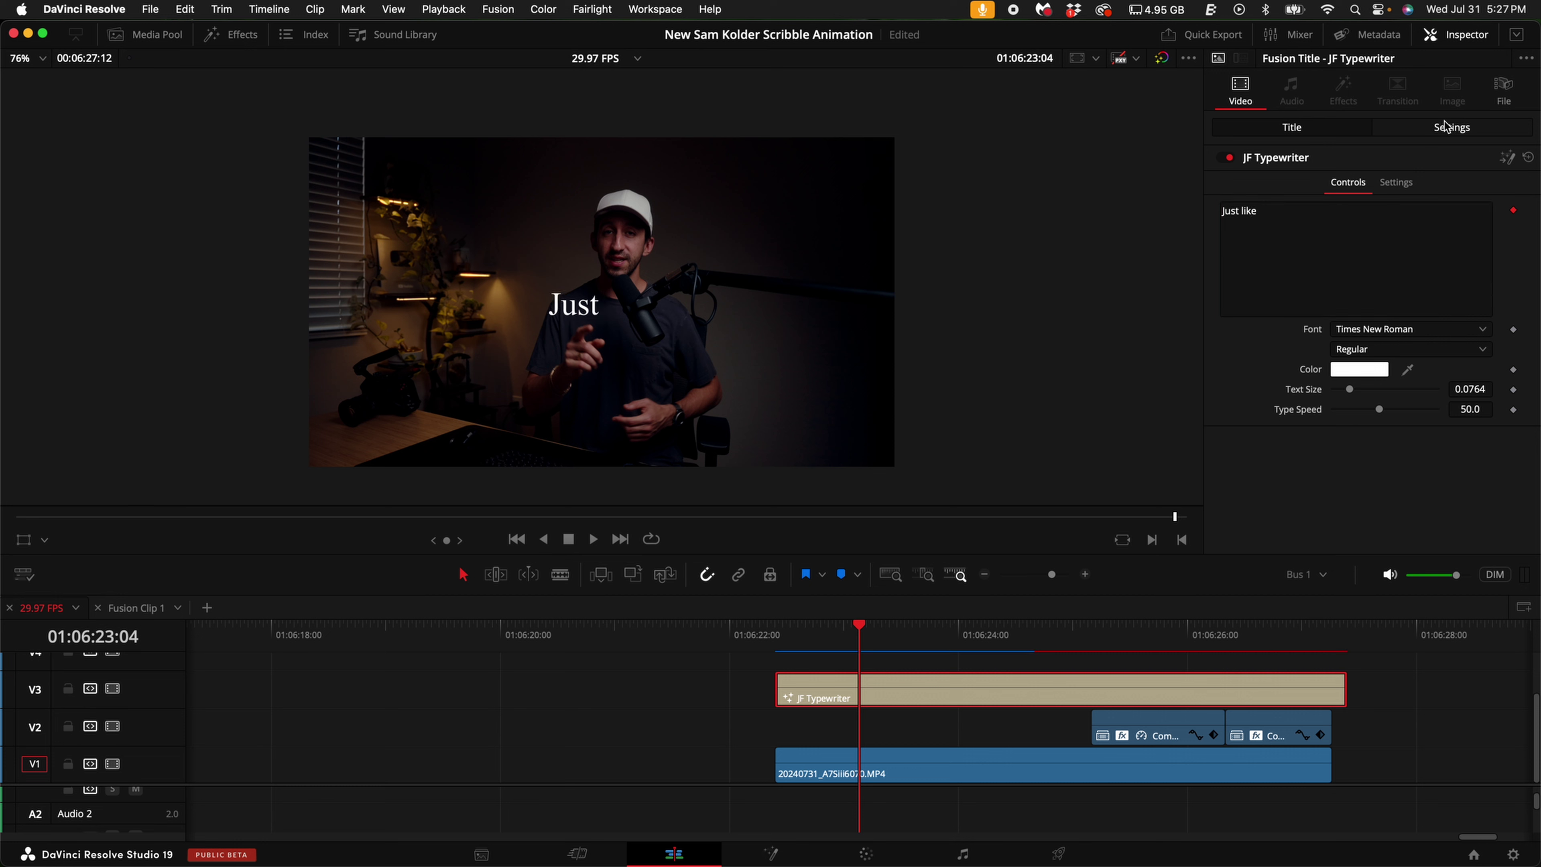
Set the title's Transform Position X to about -486 so it leads into the handwritten 'This'.
{"action": "left_click", "coordinate": [1458, 134]}
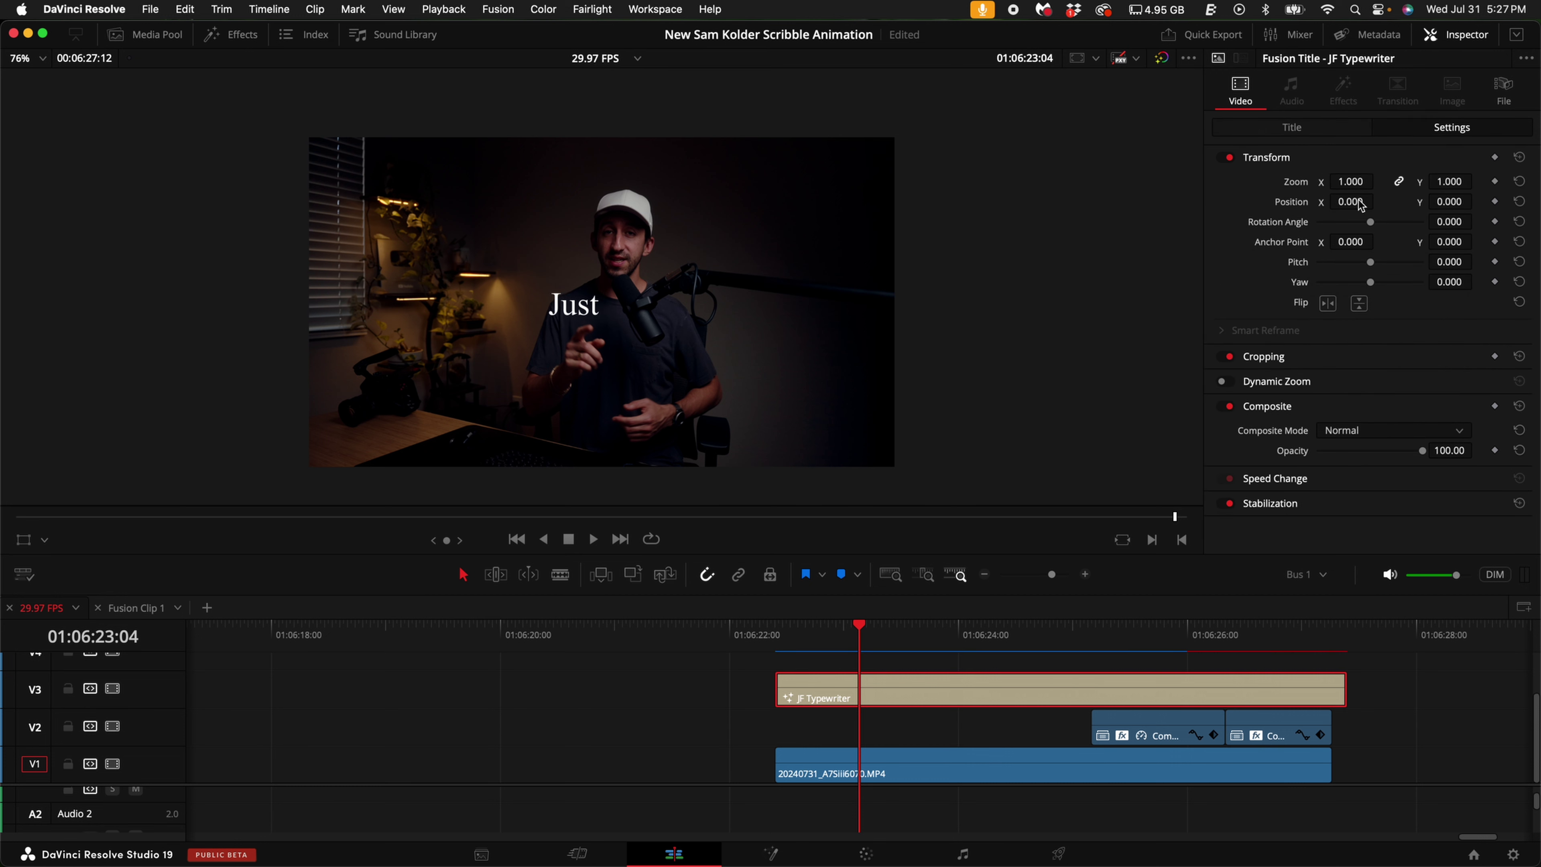
{"action": "left_click_drag", "start_coordinate": [1360, 205], "coordinate": [1041, 250]}
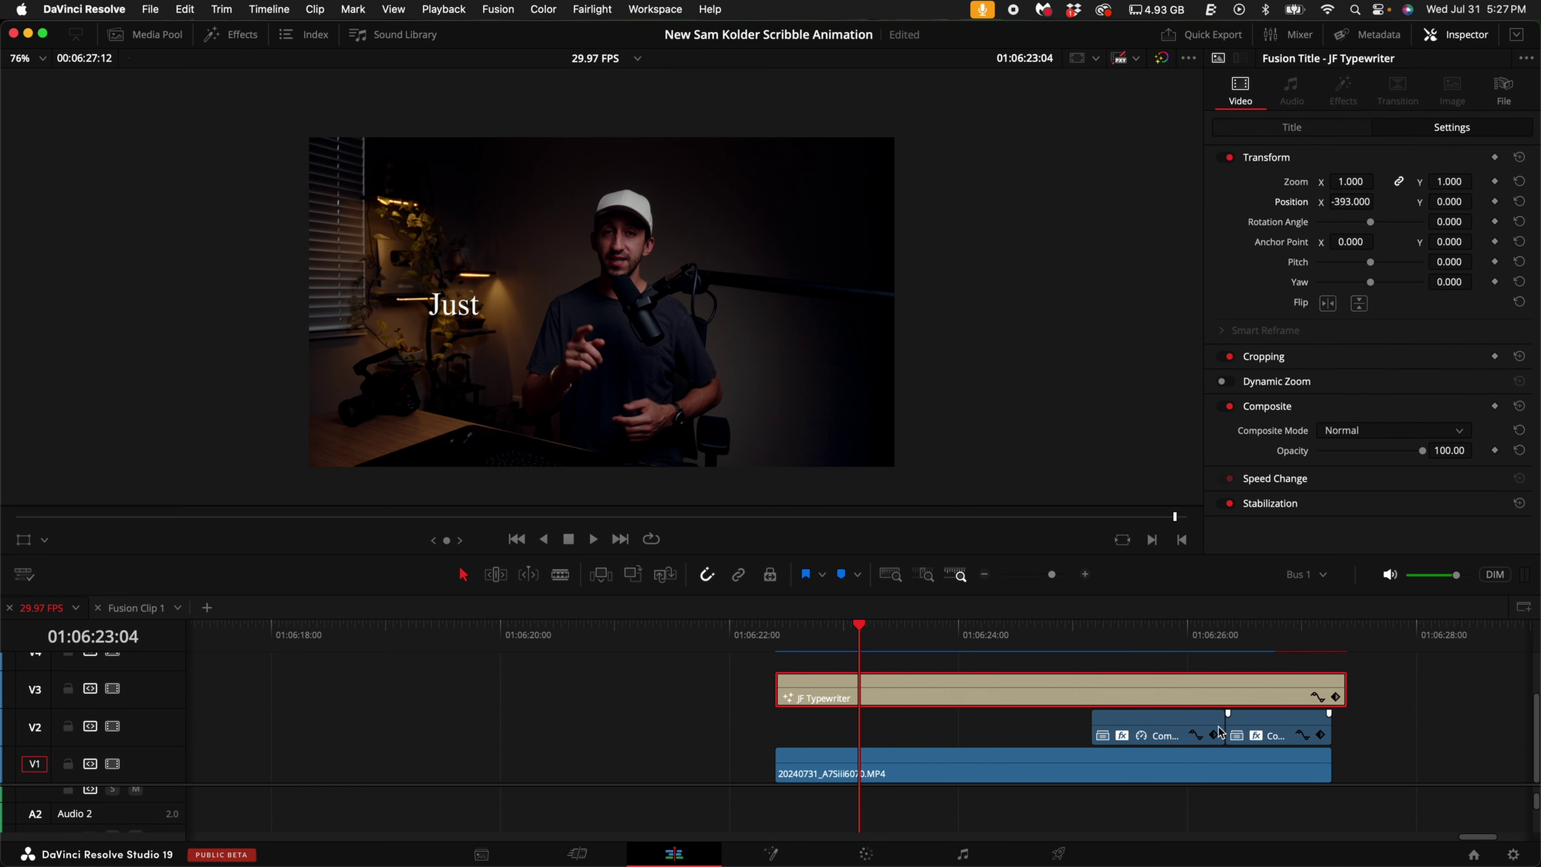
{"action": "left_click", "coordinate": [1133, 640]}
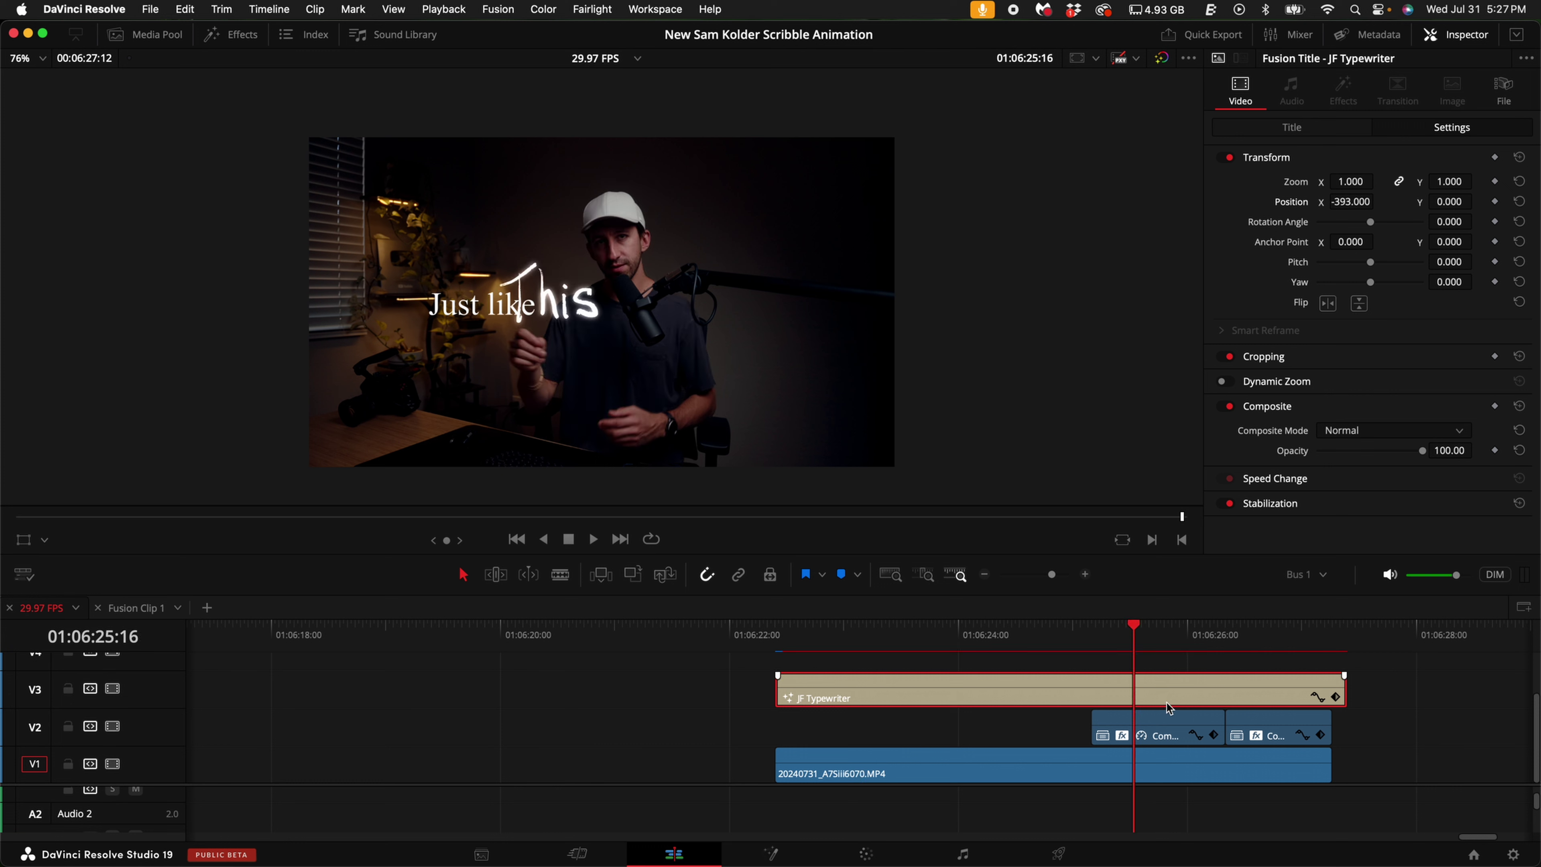
{"action": "mouse_move", "coordinate": [1358, 208]}
{"action": "left_mouse_down"}
{"action": "mouse_move", "coordinate": [1251, 225]}
{"action": "mouse_move", "coordinate": [1359, 208]}
{"action": "left_mouse_up"}
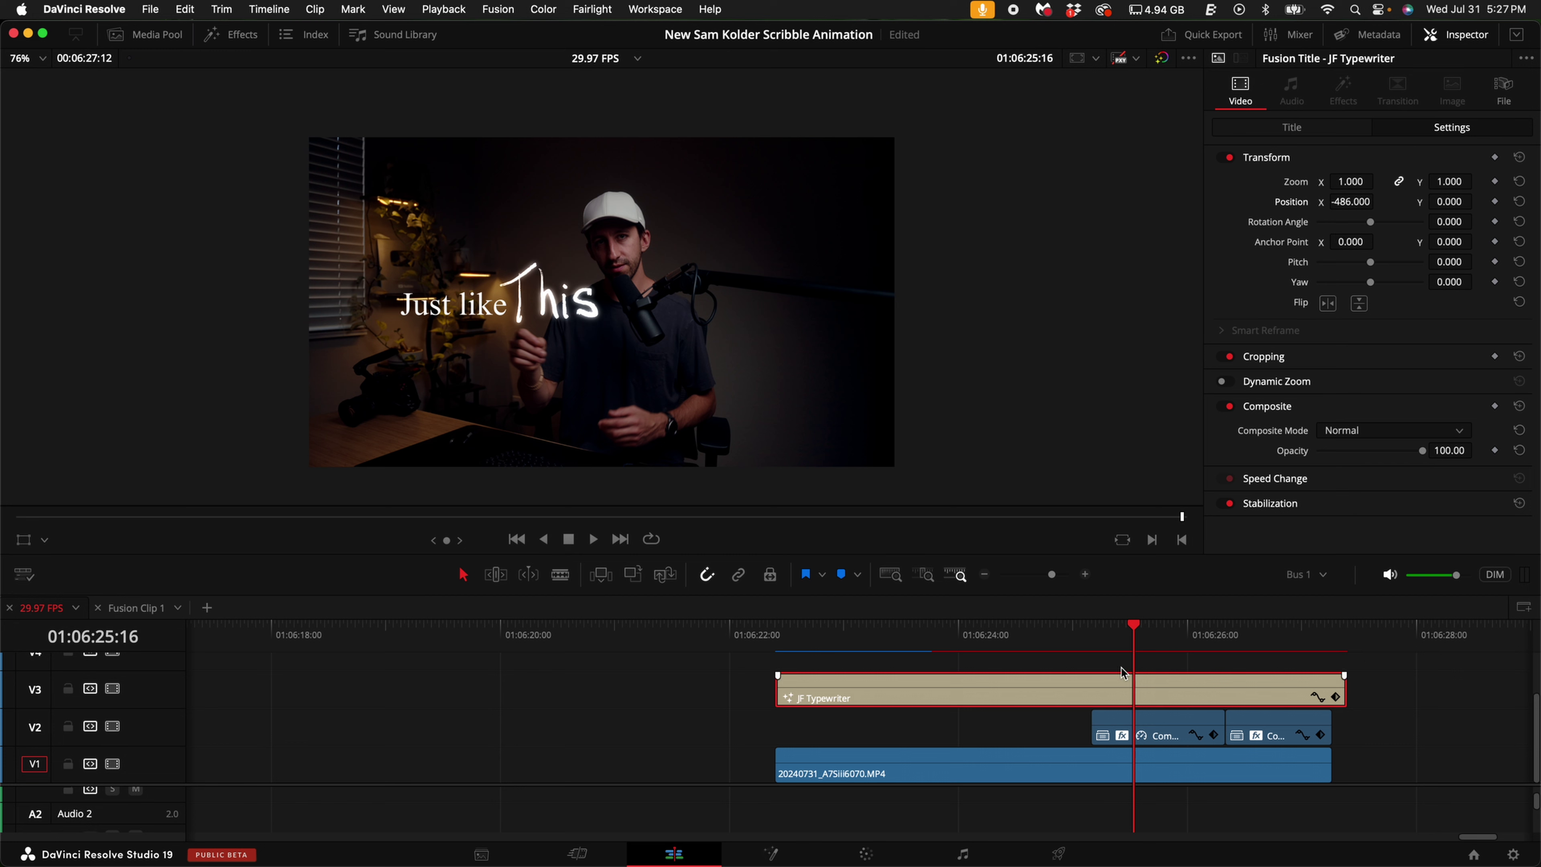
{"action": "left_click", "coordinate": [1124, 729]}
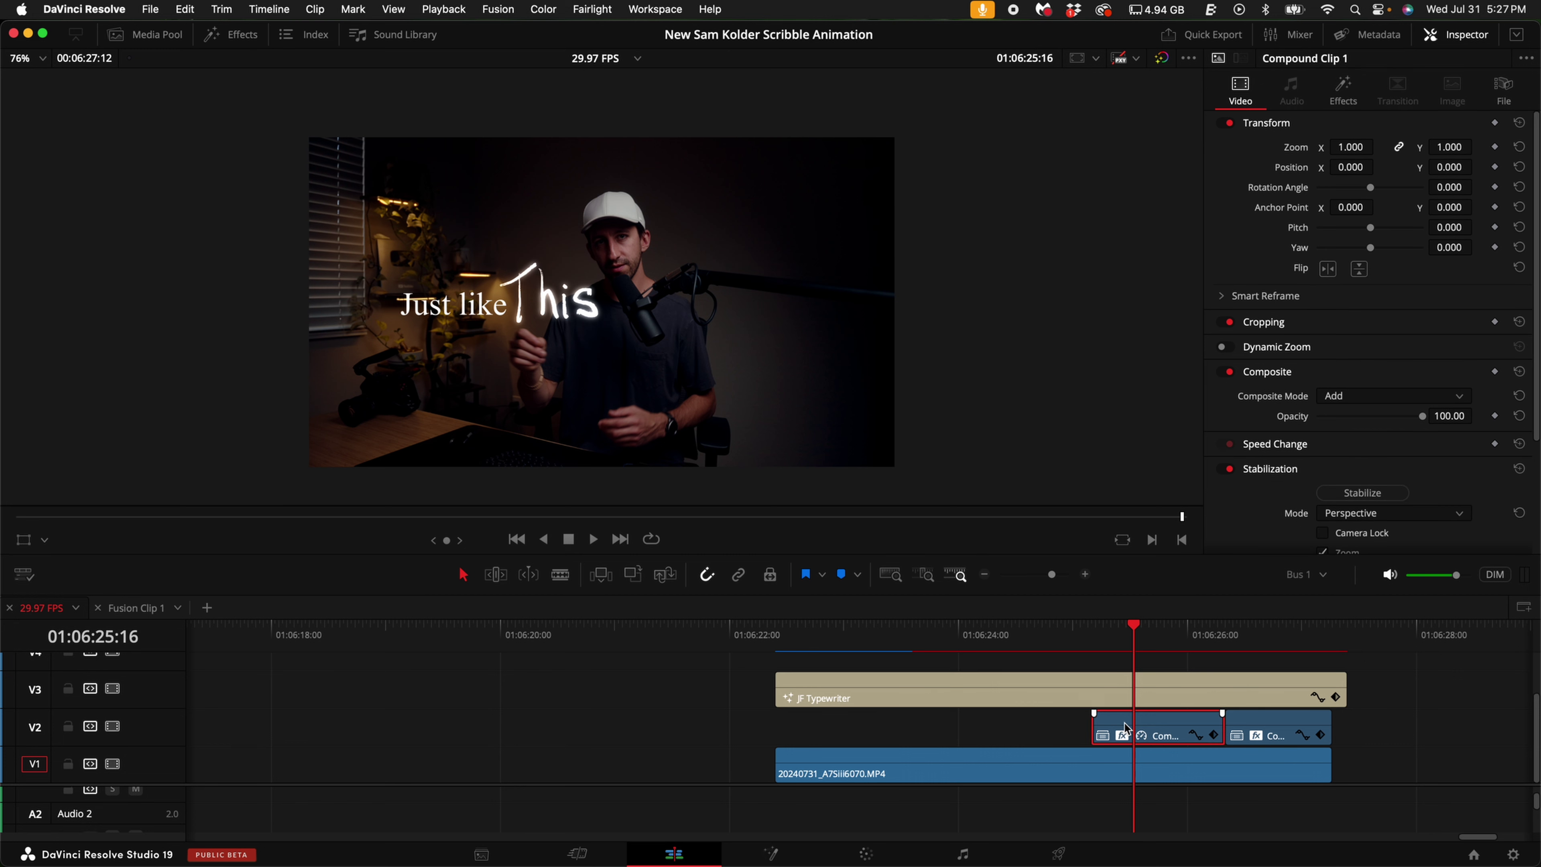
{"action": "left_click", "coordinate": [773, 634]}
{"action": "key", "text": "space"}
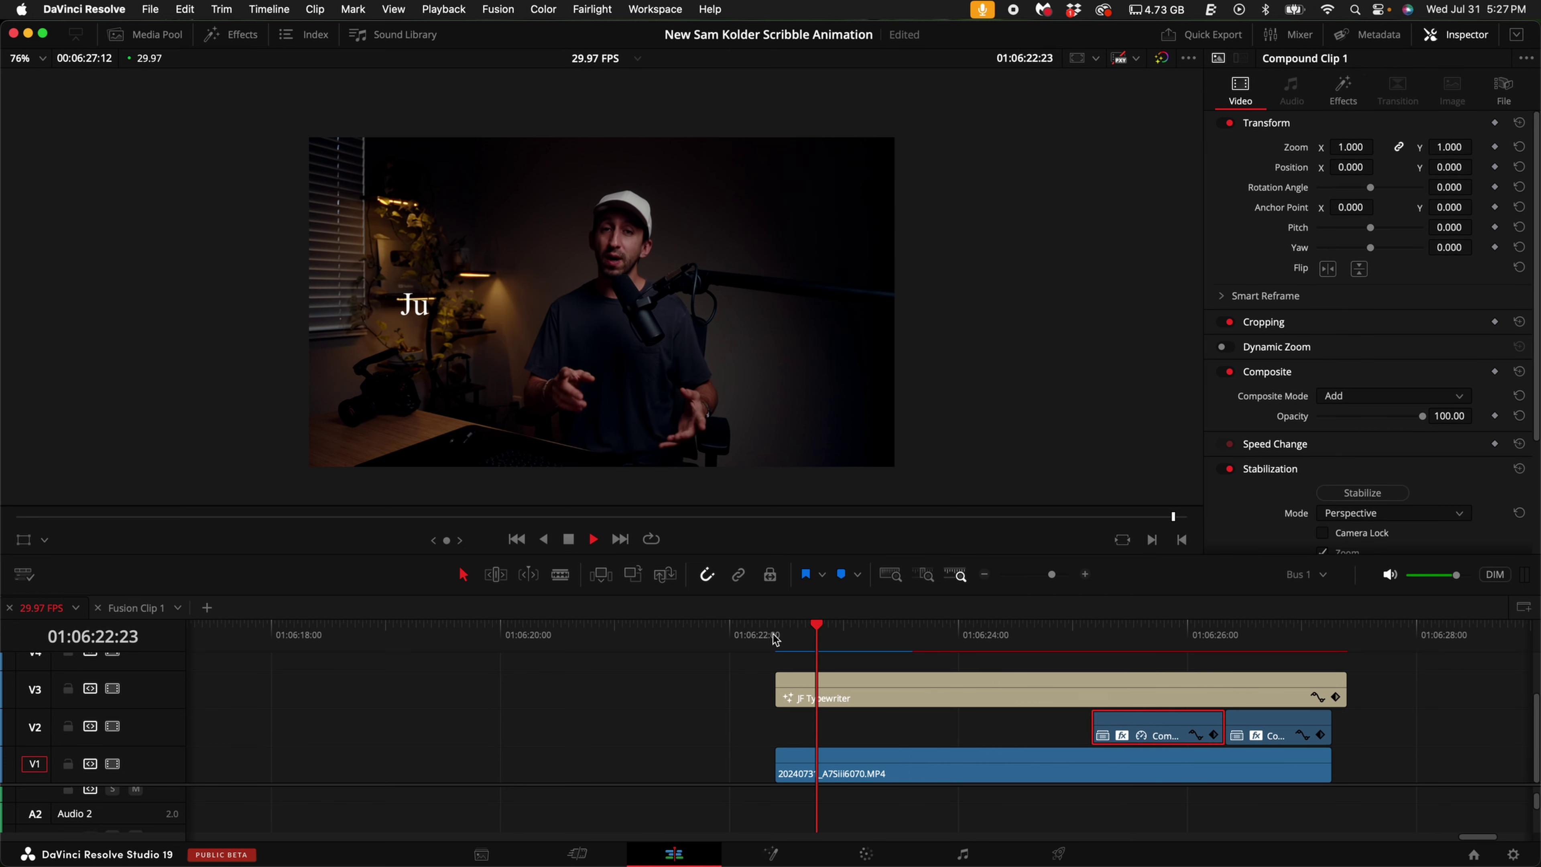